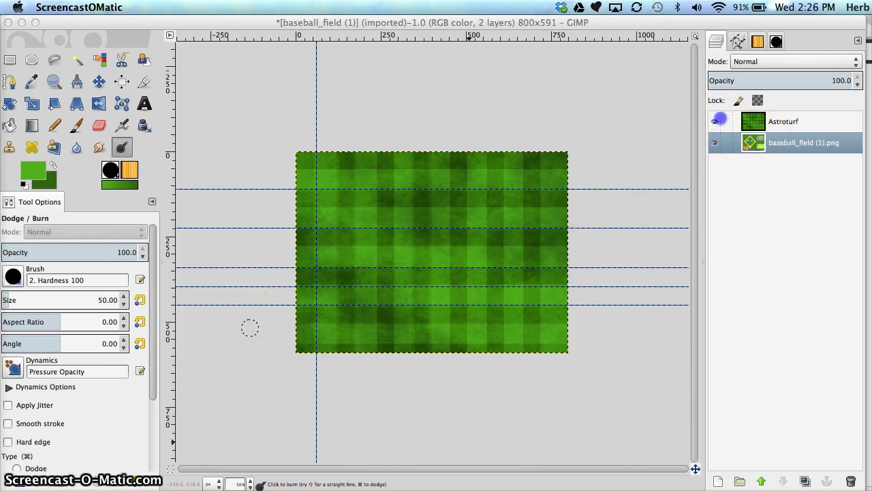
- Turn off the Astroturf layer's visibility so the baseball field image shows
left_click(715, 120)
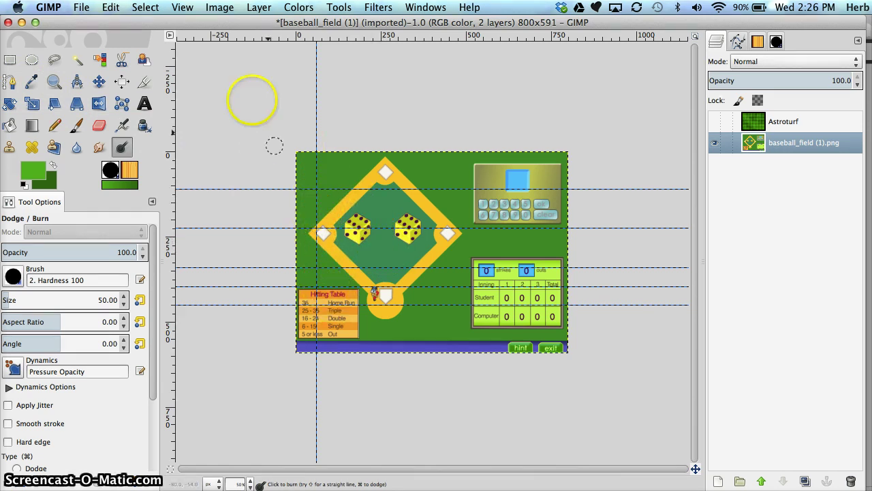
- Turn off Show Guides in the View menu
left_click(181, 7)
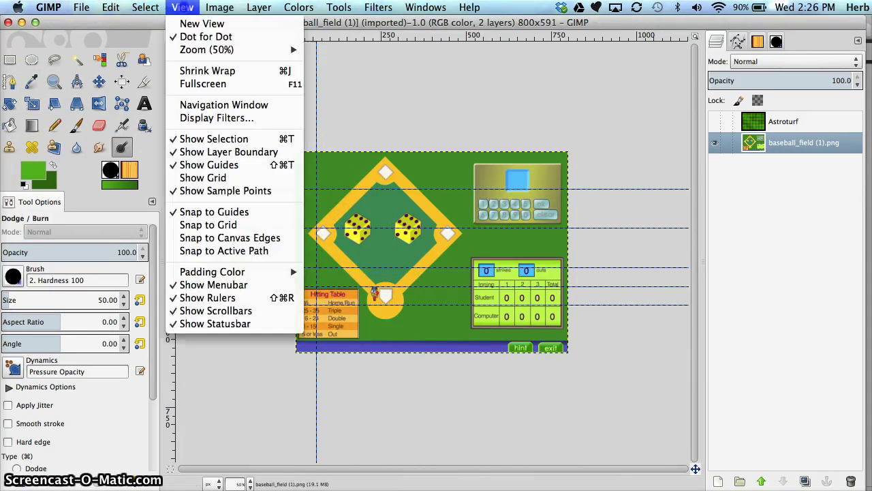
mouse_move(219, 7)
left_click(179, 8)
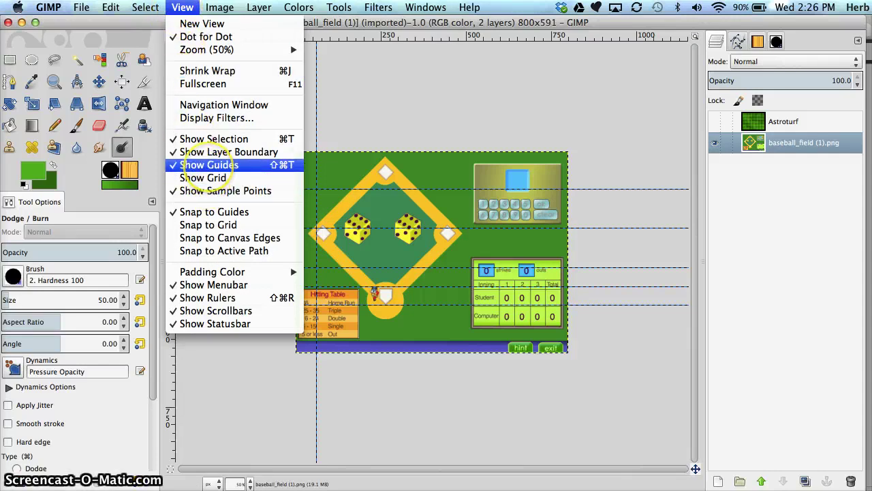
left_click(208, 164)
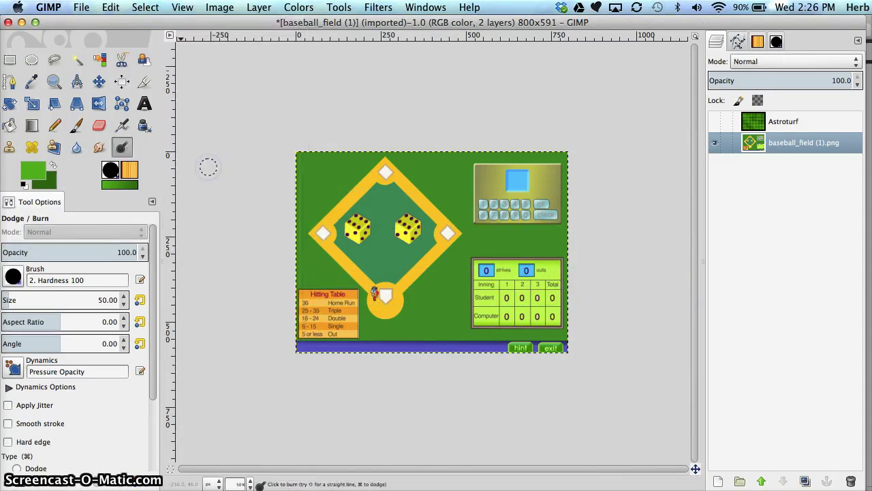
- Zoom in to about 150% and pan to centre the infield diamond
left_click_drag(398, 252, 404, 238)
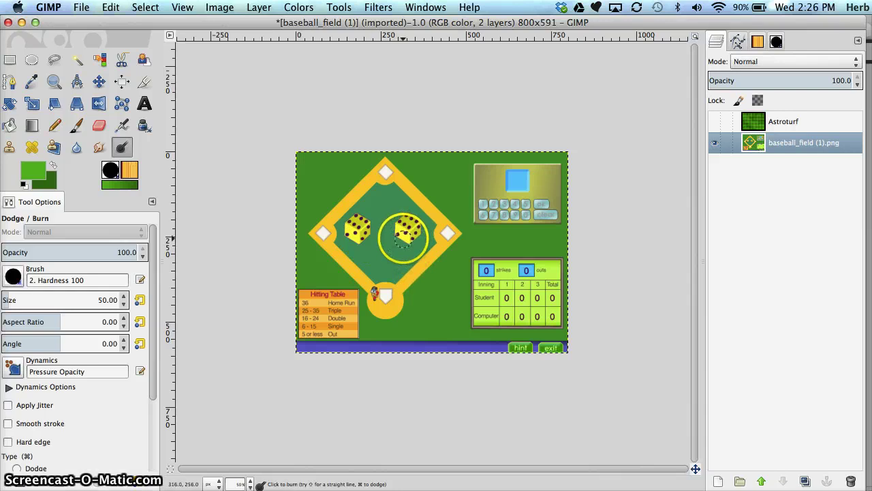
scroll(402, 234, "down", 1)
scroll(402, 234, "up", 3)
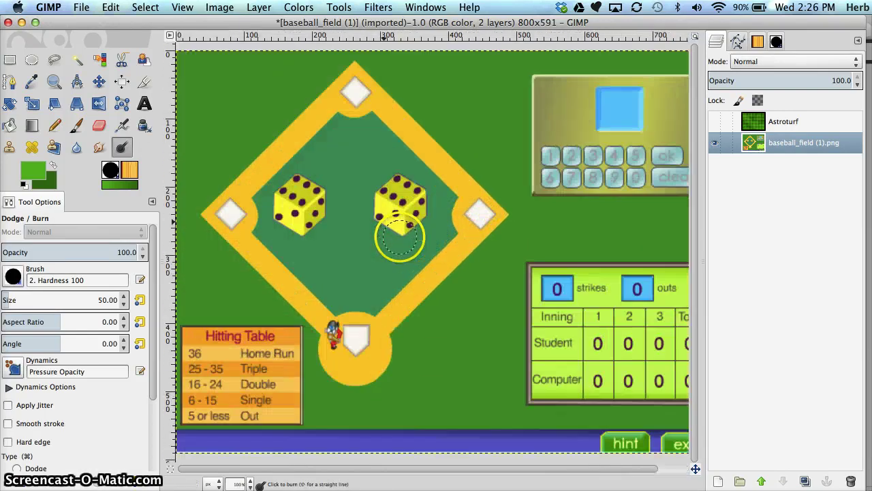
scroll(399, 236, "up", 1)
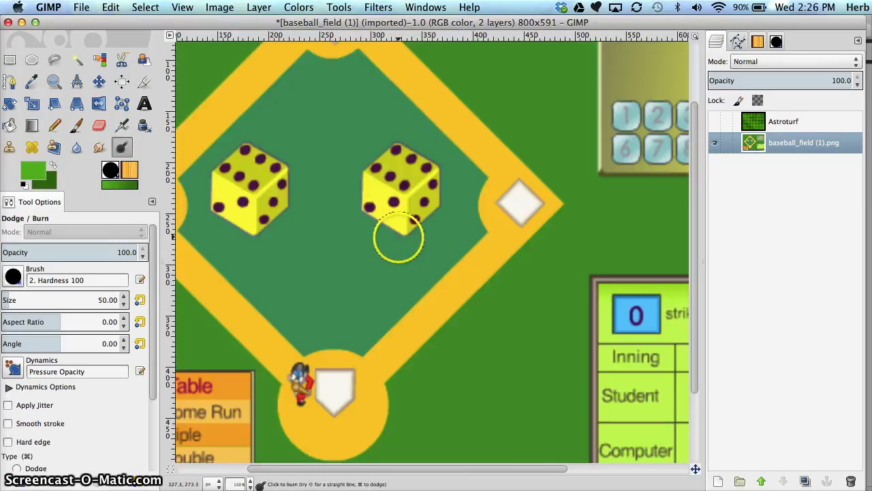
left_click_drag(399, 237, 453, 239)
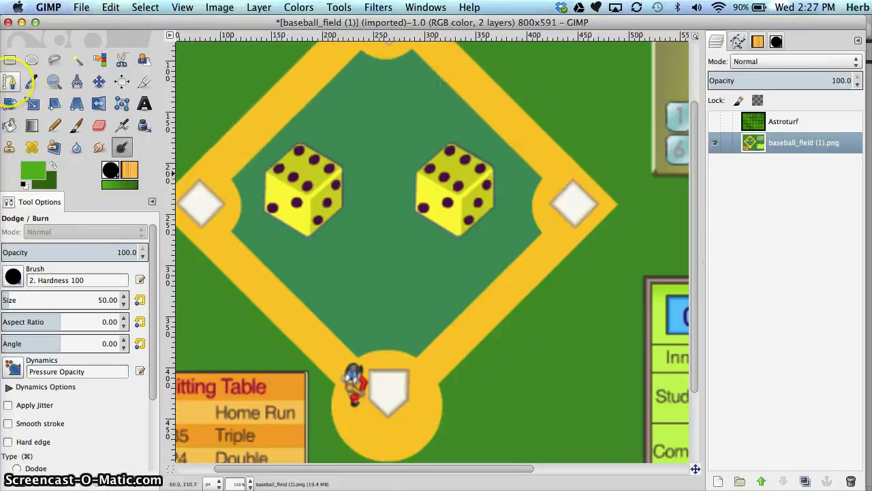
- Trace a closed path with anchors at home plate and the right, top and left diamond corners
left_click(10, 81)
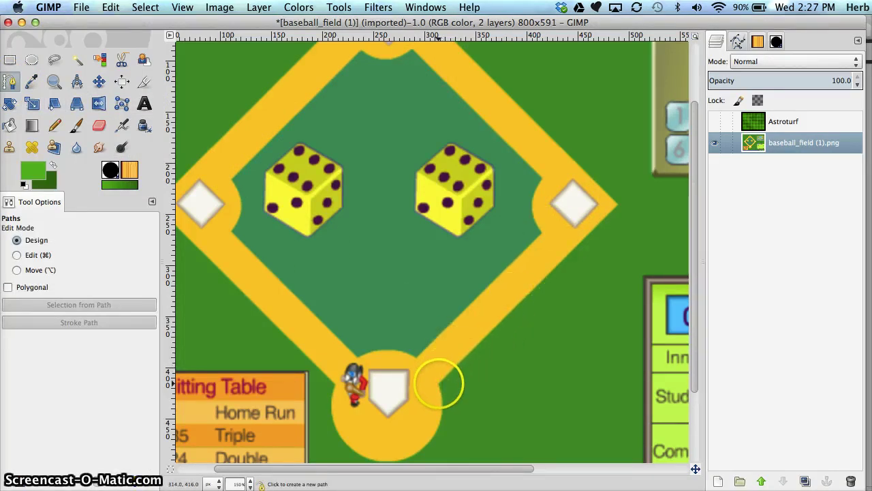
left_click(439, 383)
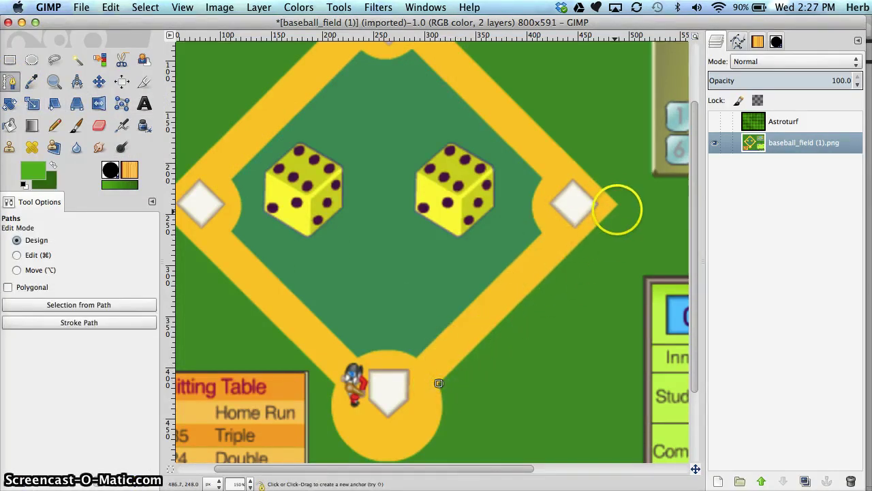
left_click(618, 204)
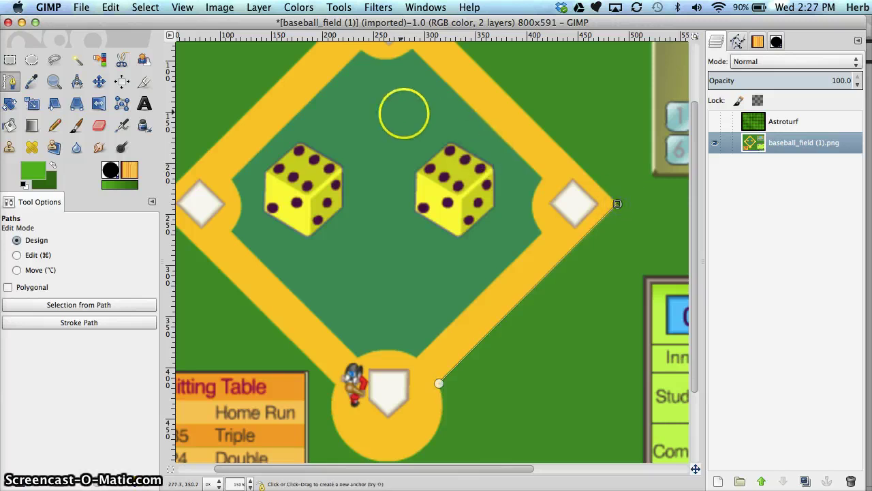
left_click_drag(404, 113, 460, 207)
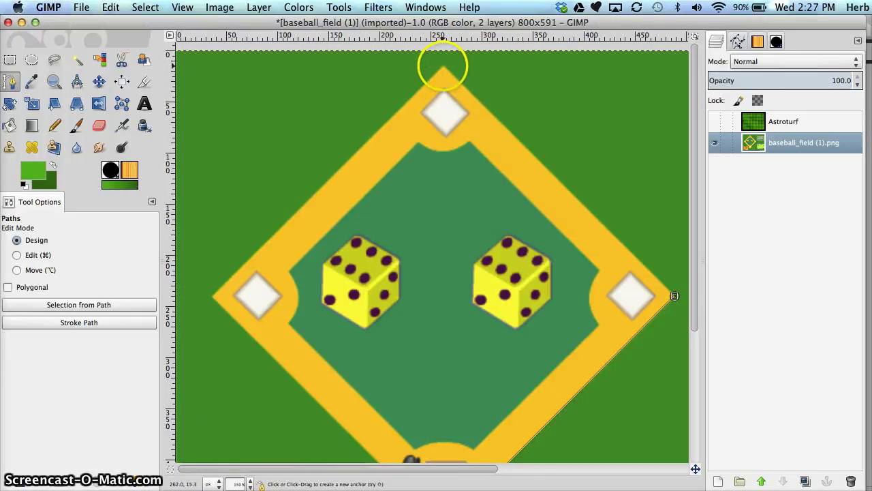
left_click(442, 65)
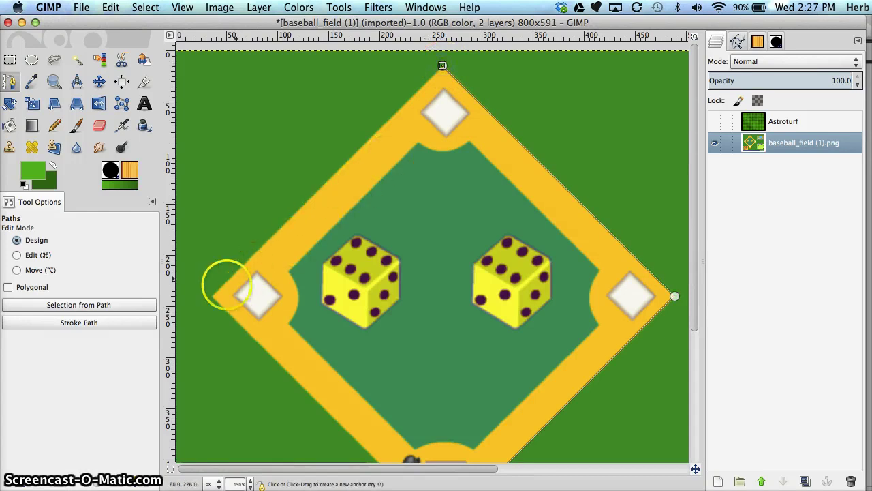
left_click(211, 296)
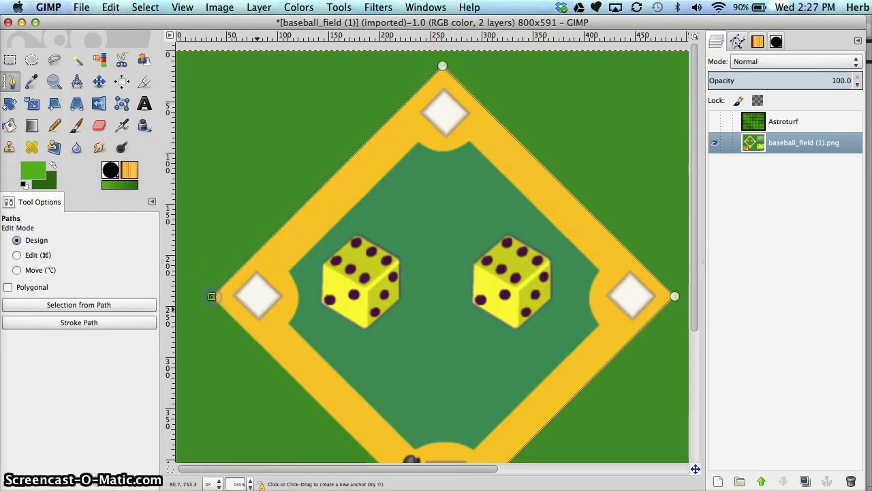
left_click_drag(282, 316, 253, 234)
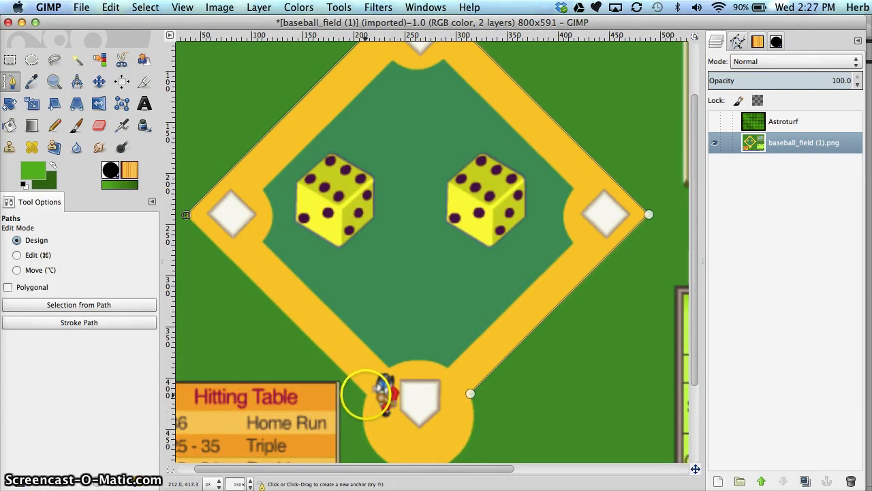
left_click(366, 394)
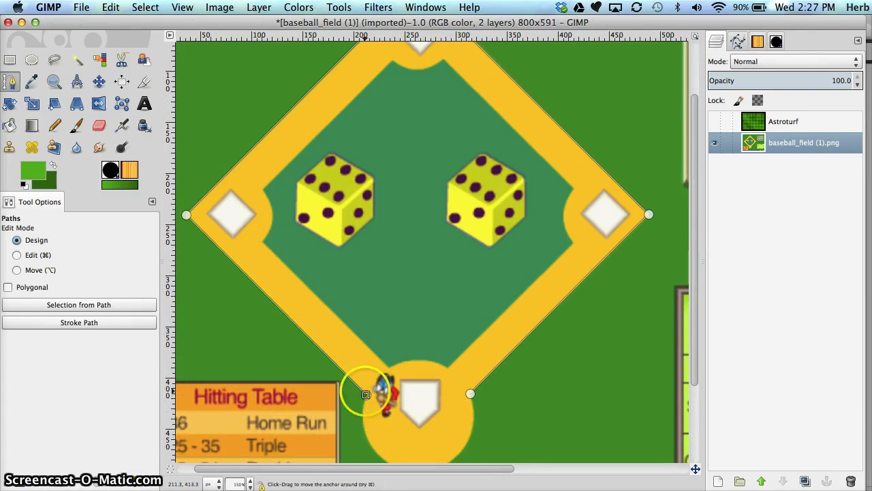
left_click(470, 394)
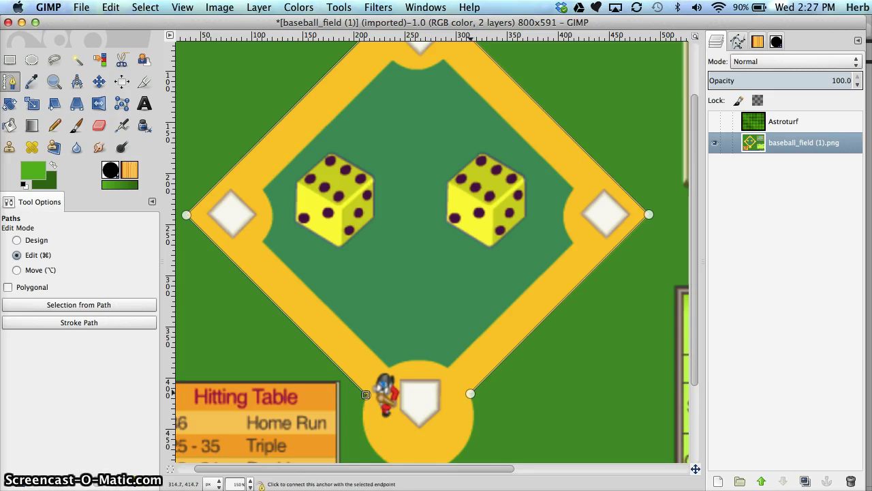
left_click(365, 394, "super")
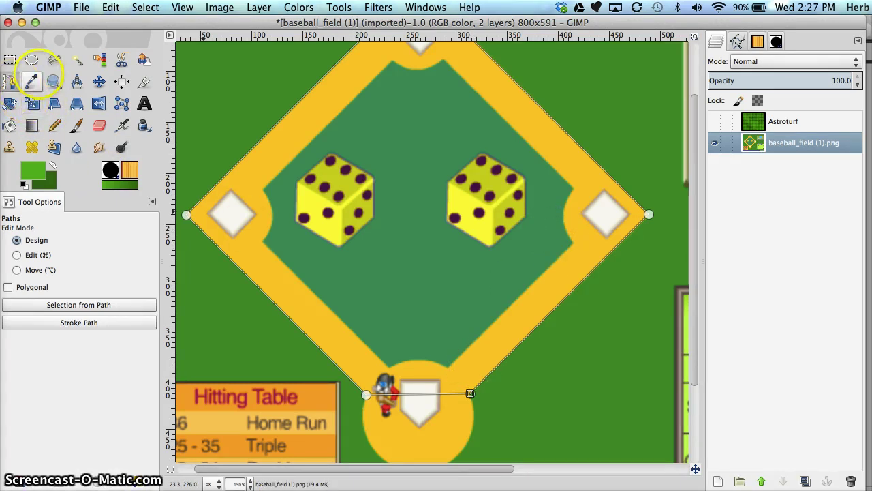
- Zoom in closely on the right base with the Zoom tool
left_click(54, 81)
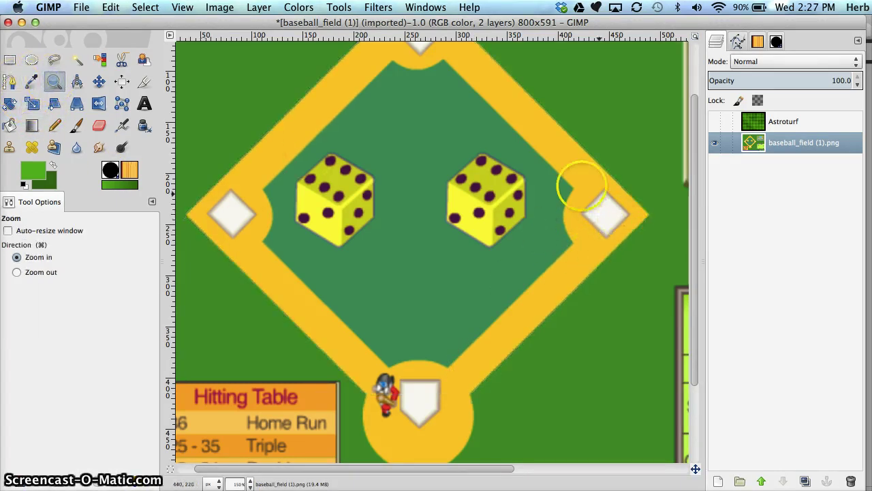
left_click_drag(593, 156, 621, 172)
left_click_drag(653, 237, 663, 259)
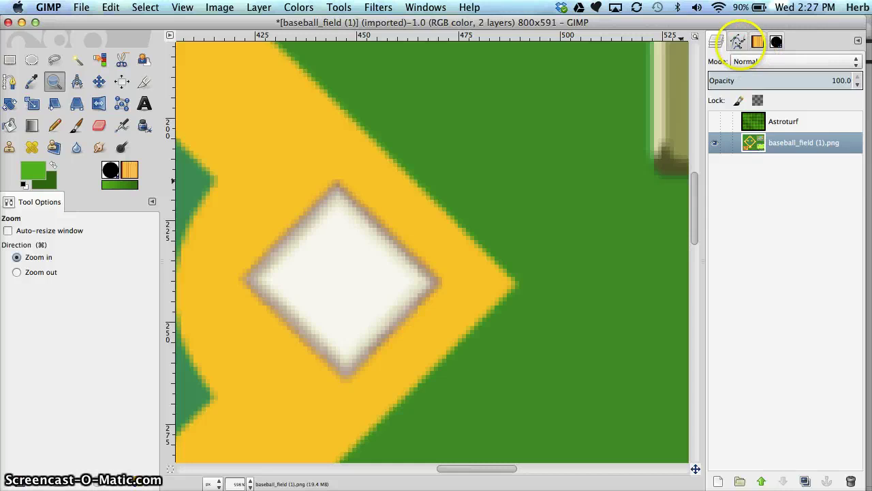
- Make the Unnamed path visible in the Paths list and pan toward the top base
left_click(737, 42)
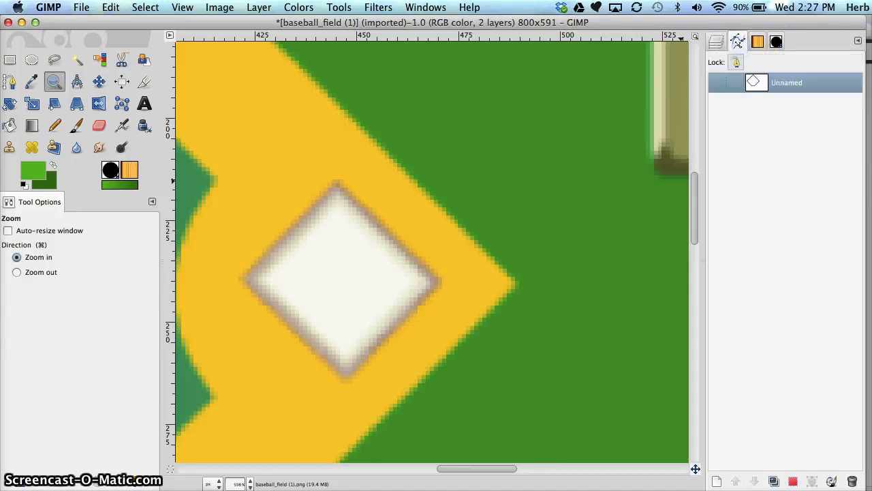
left_click(715, 82)
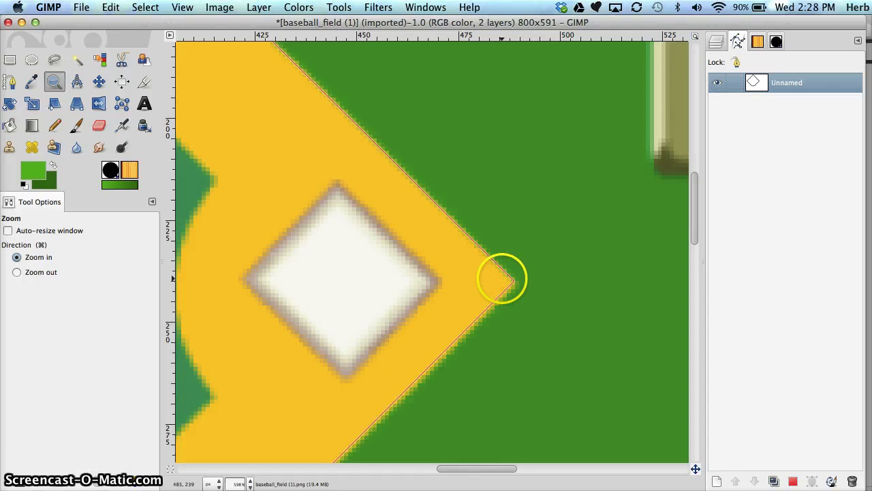
left_click_drag(481, 468, 435, 469)
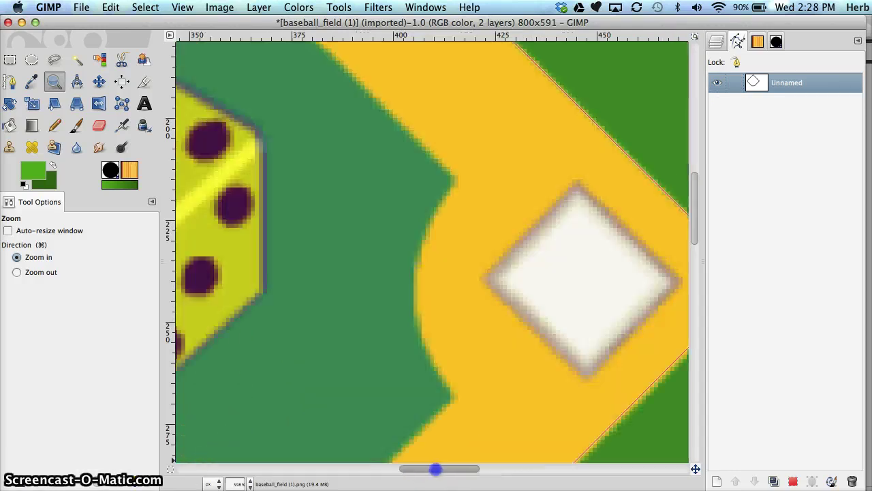
left_click_drag(476, 305, 570, 421)
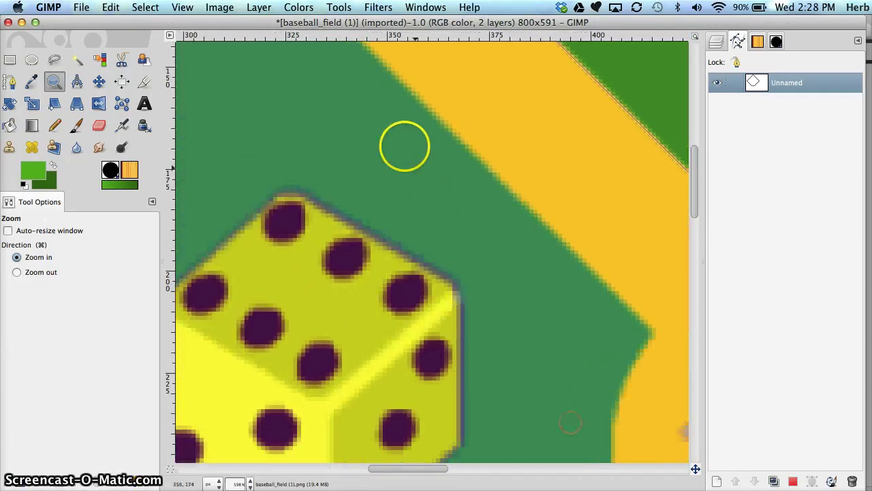
left_click_drag(403, 146, 654, 450)
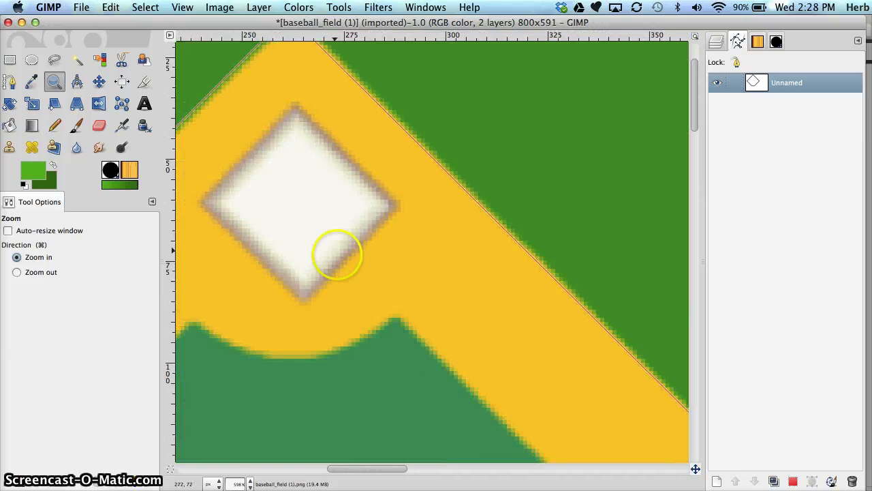
left_click_drag(334, 253, 439, 314)
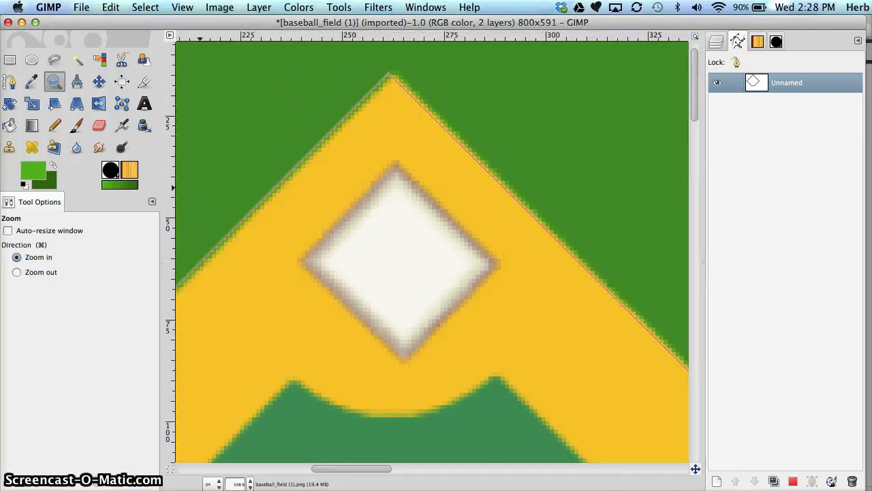
- Place an anchor on the diamond's top corner and nudge it onto the tip
left_click(10, 81)
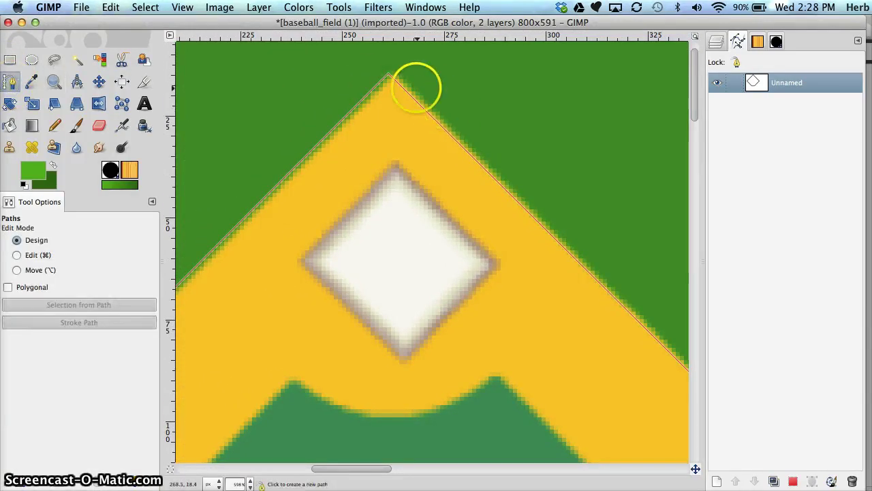
left_click(388, 74)
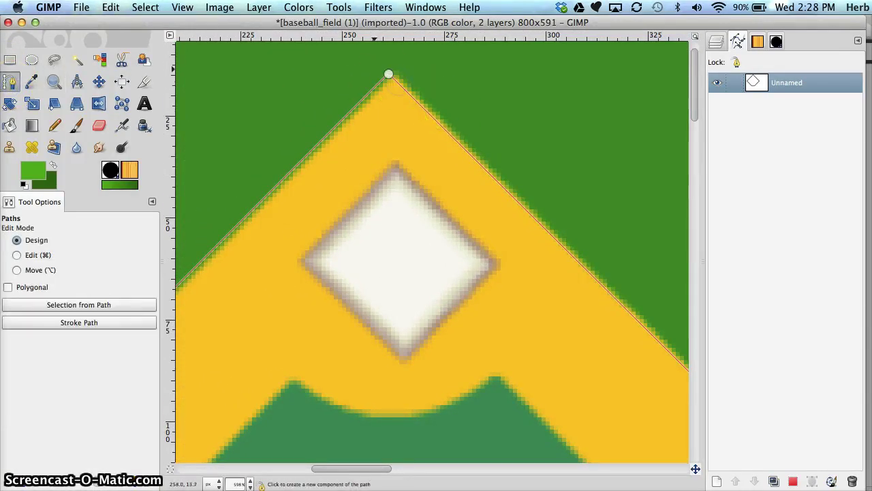
left_click_drag(388, 73, 393, 73)
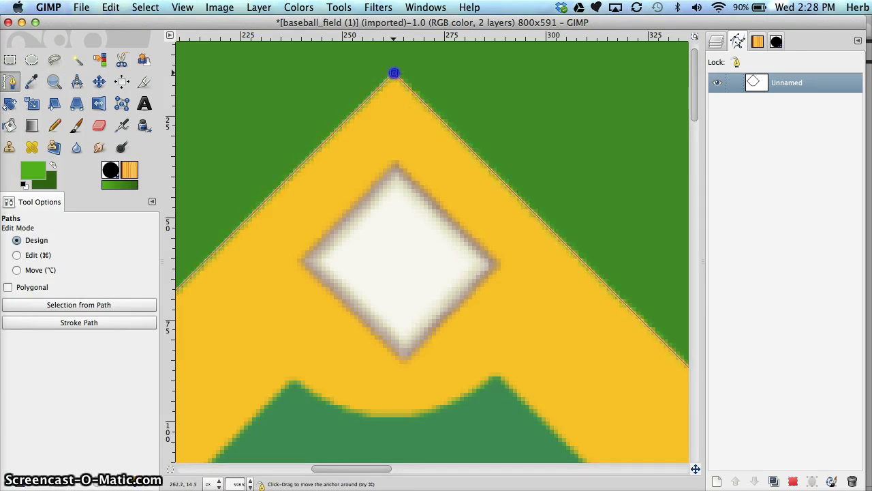
- Pan along the infield's outer edge back toward home plate
left_click_drag(219, 323, 486, 180)
left_click(242, 405)
left_click_drag(242, 404, 588, 28)
left_click_drag(272, 329, 433, 215)
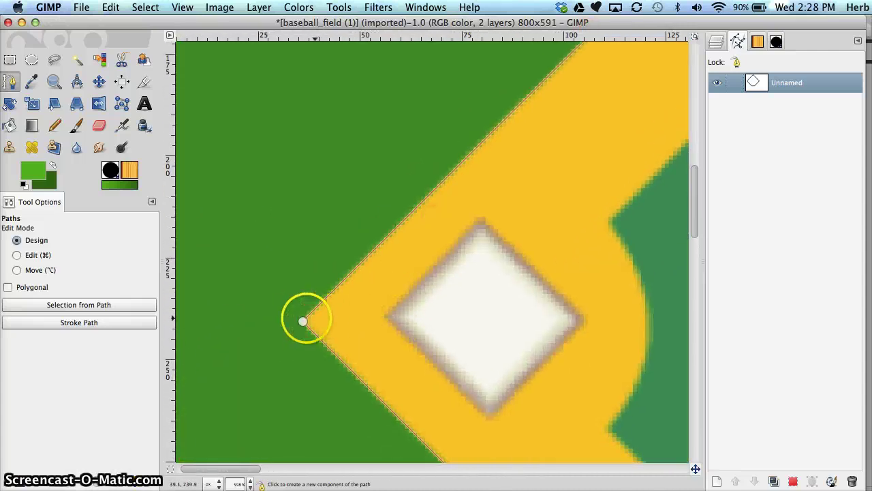
left_click_drag(413, 347, 415, 339)
scroll(415, 338, "right", 15)
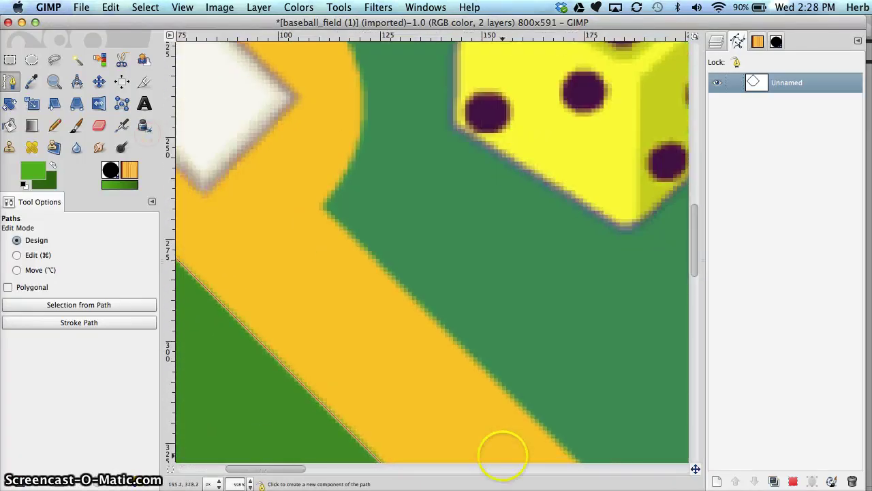
scroll(514, 426, "right", 10)
left_click_drag(273, 284, 584, 280)
left_click_drag(293, 342, 619, 132)
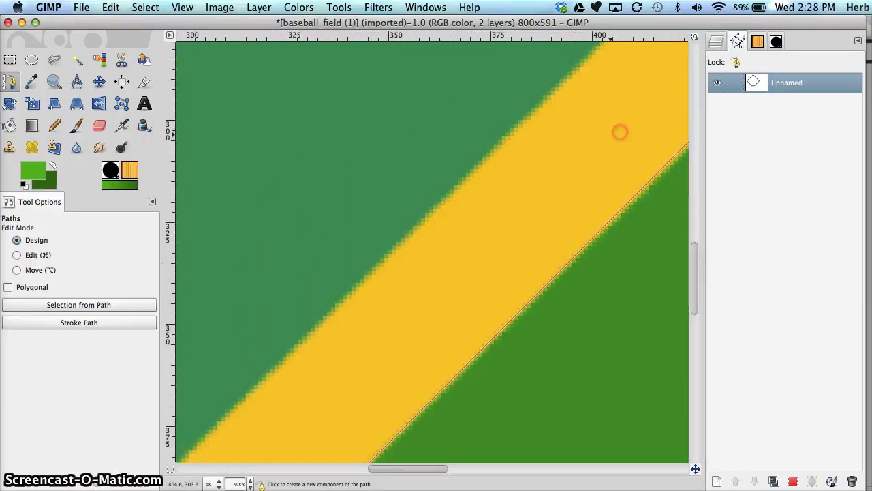
left_click_drag(333, 313, 625, 154)
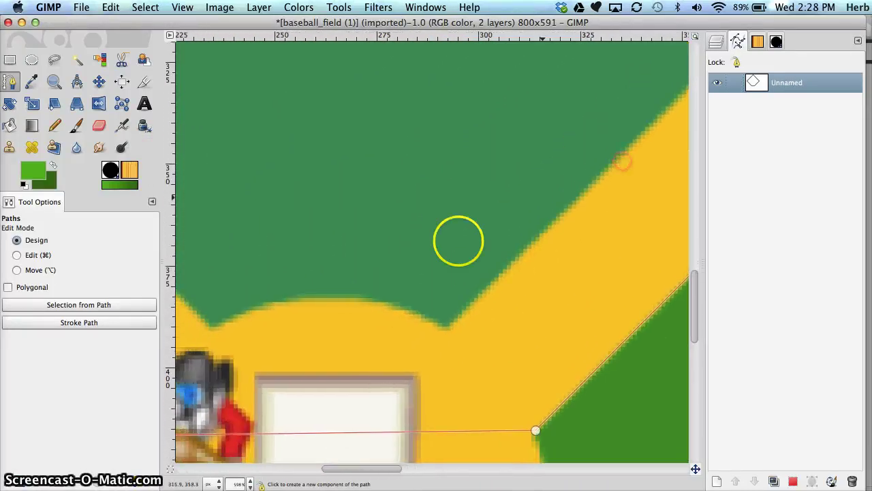
- Bend the straight bottom segment into a curve dipping below home plate
left_click_drag(367, 268, 453, 139)
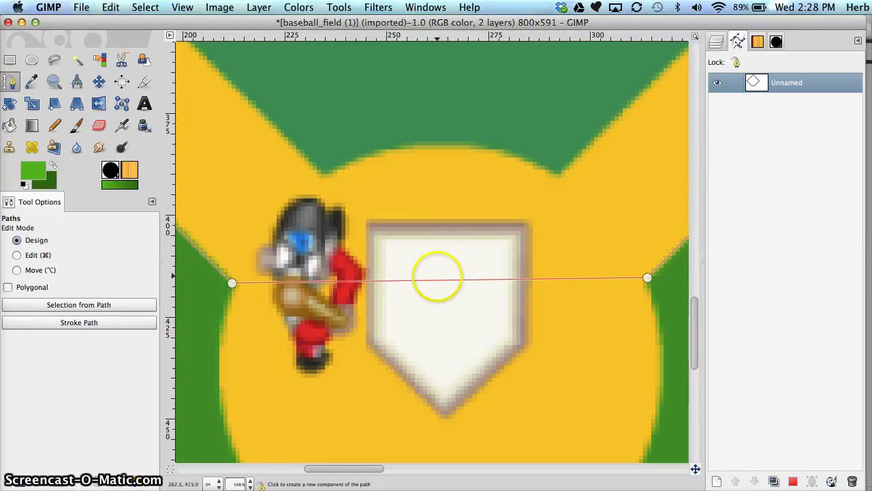
left_click_drag(435, 280, 427, 348)
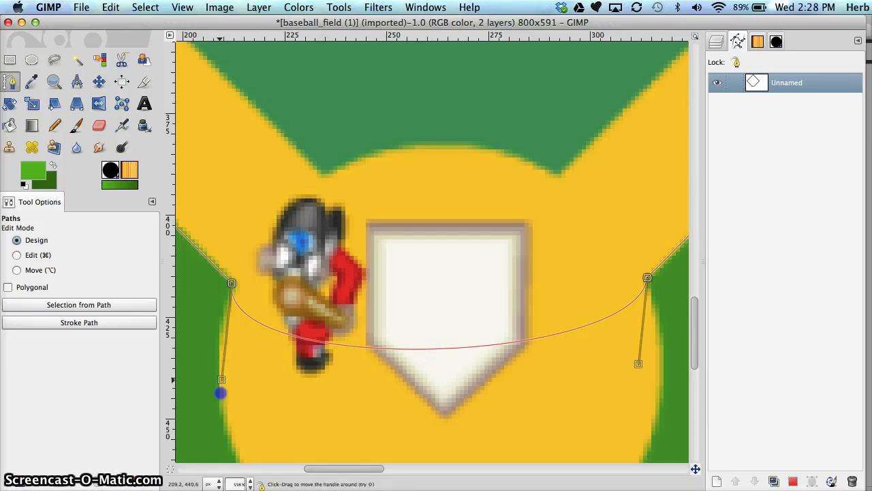
left_click_drag(221, 392, 219, 411)
left_click(418, 365)
left_click_drag(419, 362, 420, 427)
scroll(433, 334, "up", 1, "super")
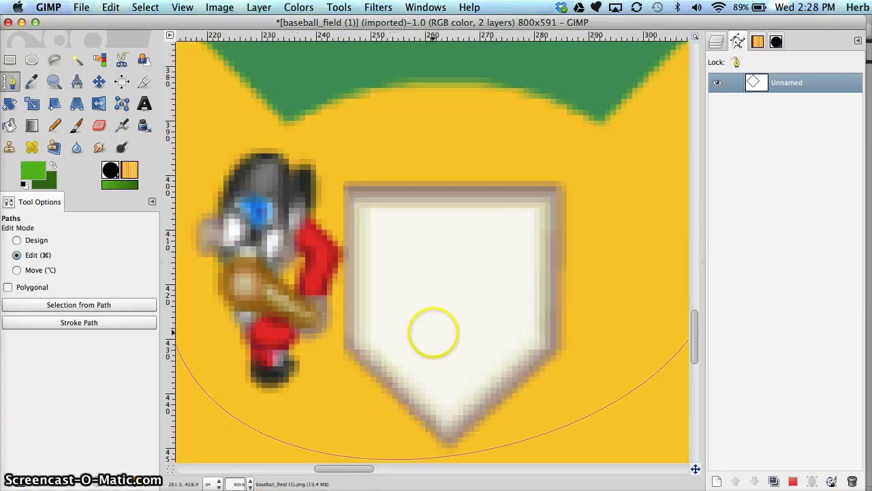
scroll(434, 333, "down", 6)
scroll(433, 332, "up", 2)
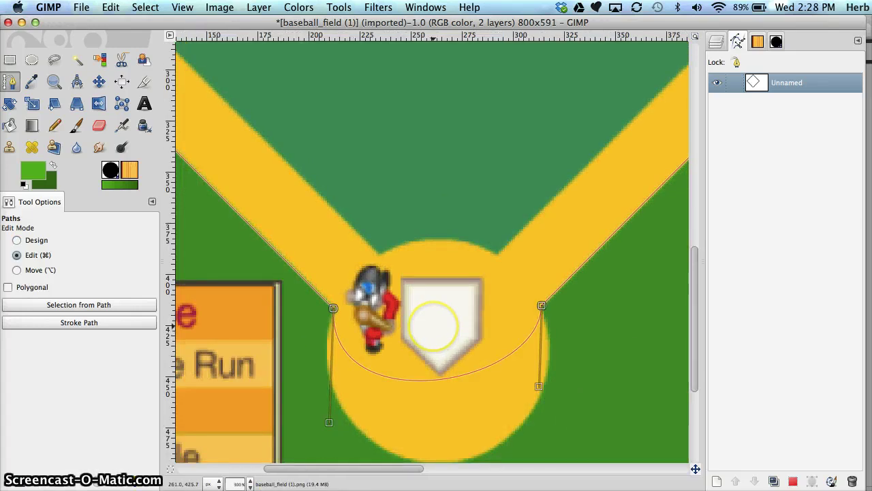
scroll(433, 325, "up", 2)
scroll(432, 321, "down", 6)
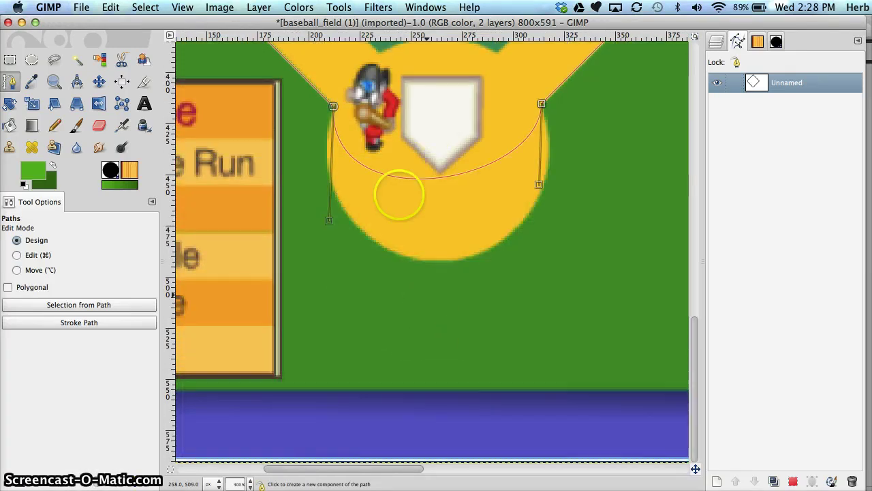
- Adjust both Bézier handles so the curve hugs the round dirt circle
left_click_drag(413, 179, 415, 255)
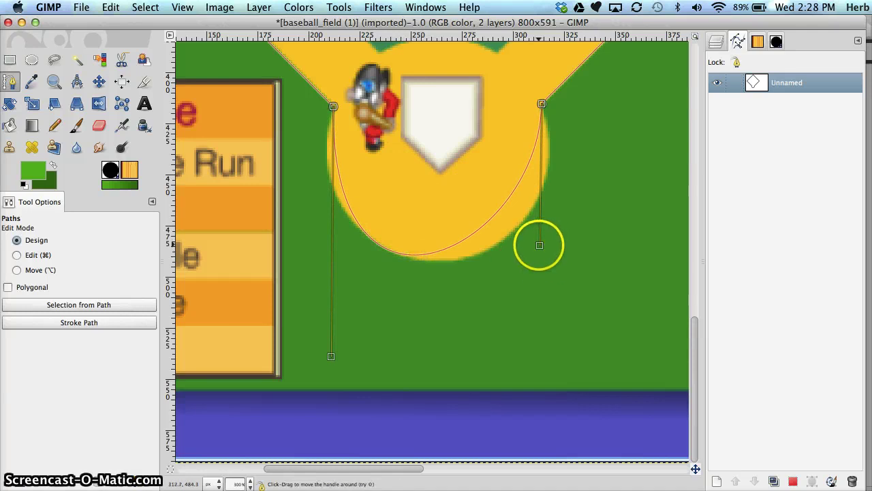
left_click_drag(539, 246, 598, 269)
left_click_drag(331, 356, 308, 347)
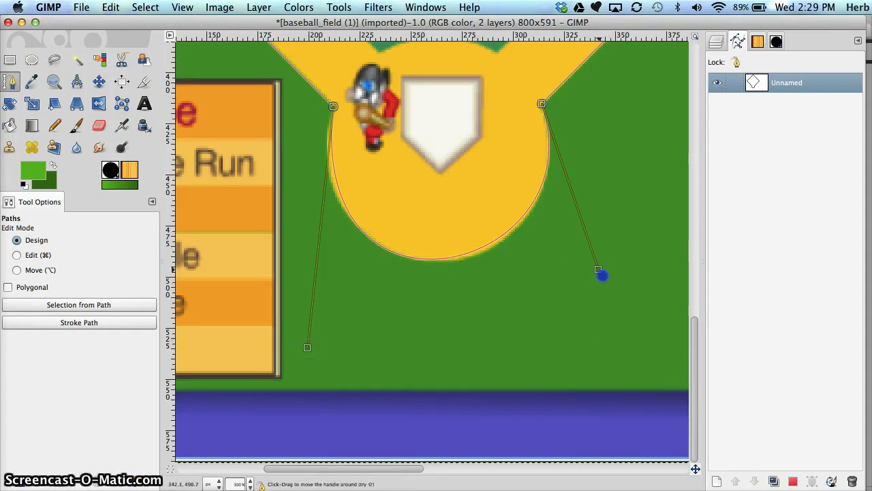
left_click_drag(602, 275, 608, 278)
left_click_drag(307, 349, 287, 347)
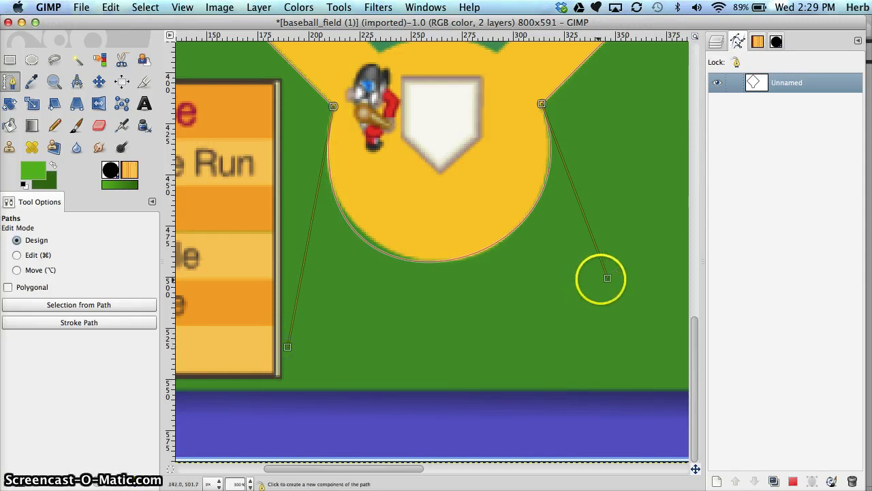
mouse_move(607, 278)
left_mouse_down()
mouse_move(639, 279)
mouse_move(612, 280)
left_mouse_up()
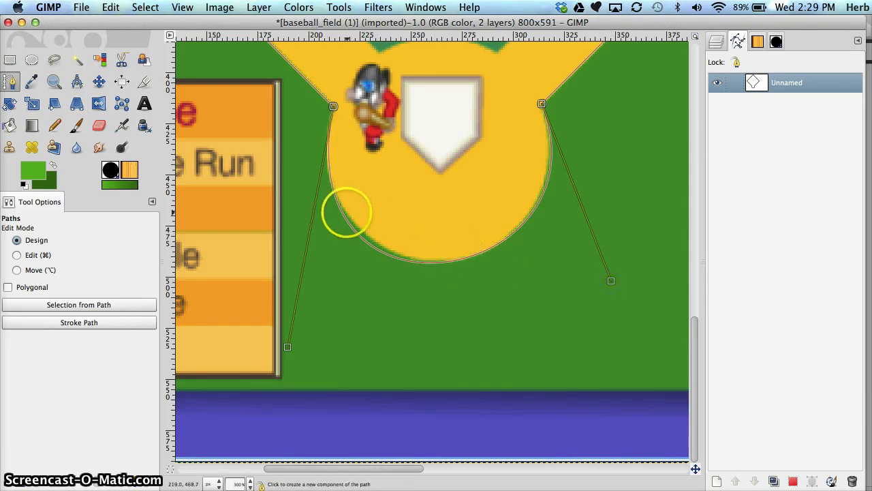
left_click_drag(341, 214, 345, 211)
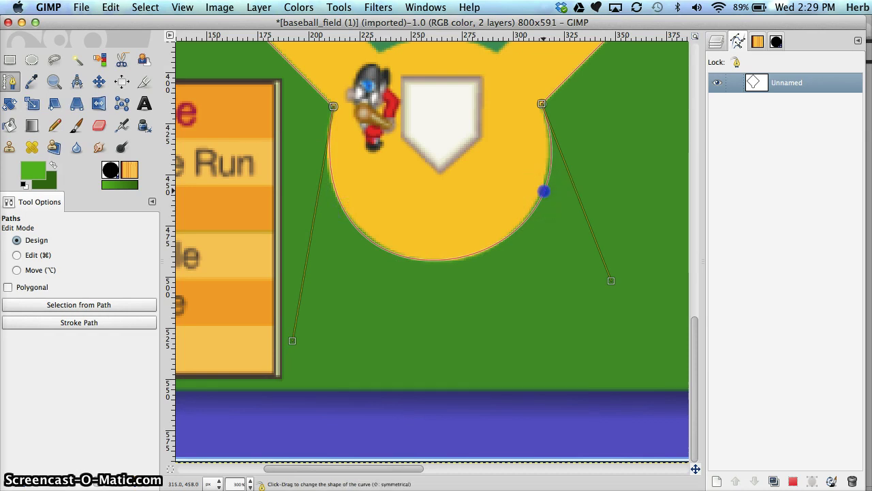
left_click_drag(543, 192, 540, 193)
left_click_drag(520, 229, 384, 248)
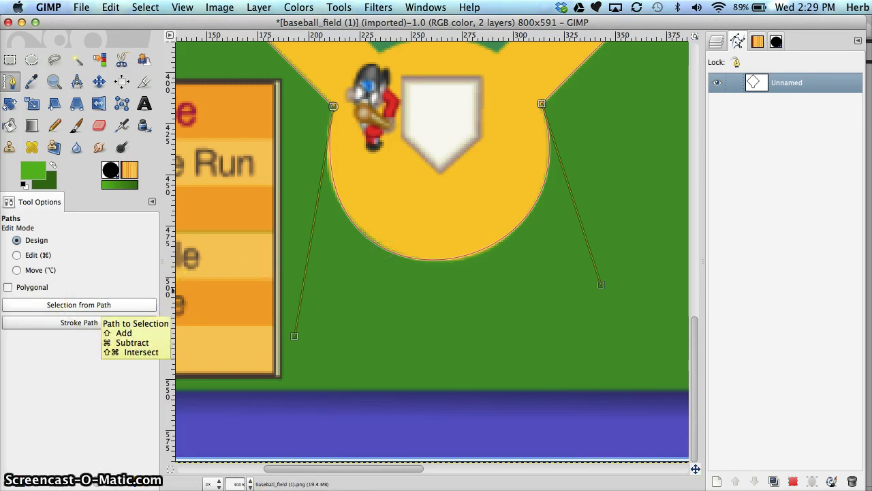
- Convert the closed infield path into a selection
left_click(91, 304)
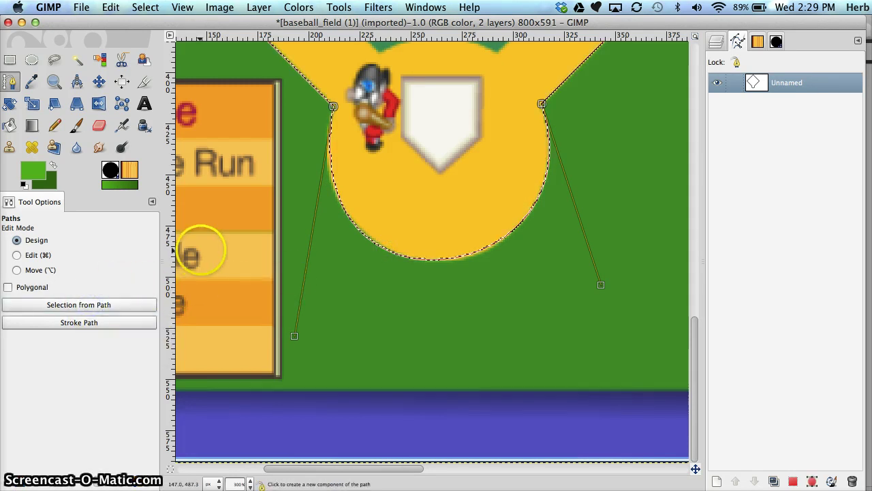
scroll(296, 214, "up", 1)
scroll(296, 212, "down", 4)
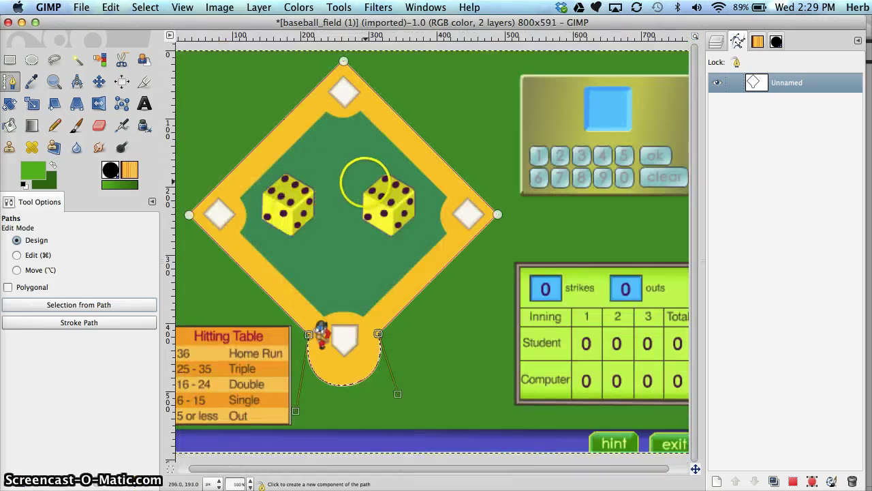
scroll(365, 184, "up", 1)
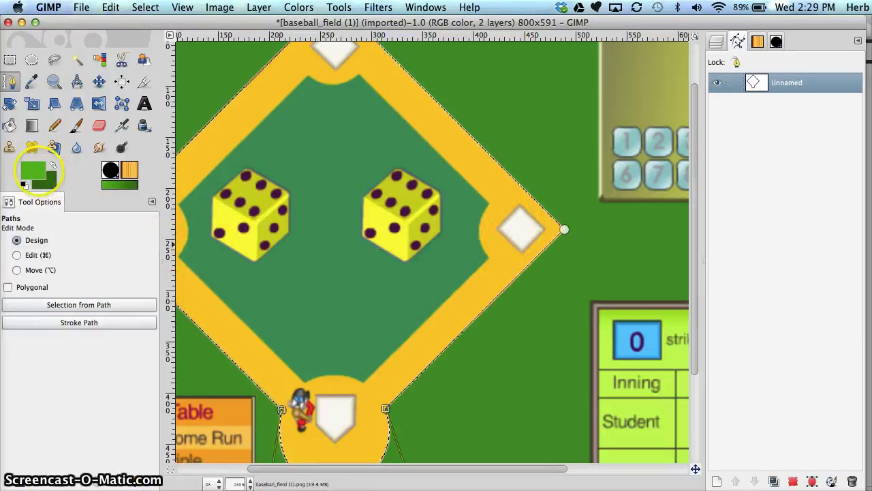
- Set the foreground colour to mud brown c89132 and add it to history
left_click(38, 169)
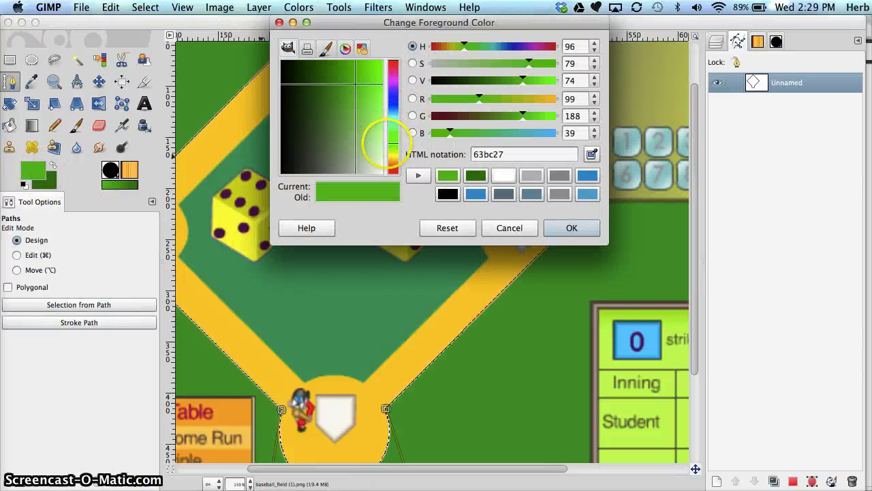
left_click_drag(392, 144, 394, 161)
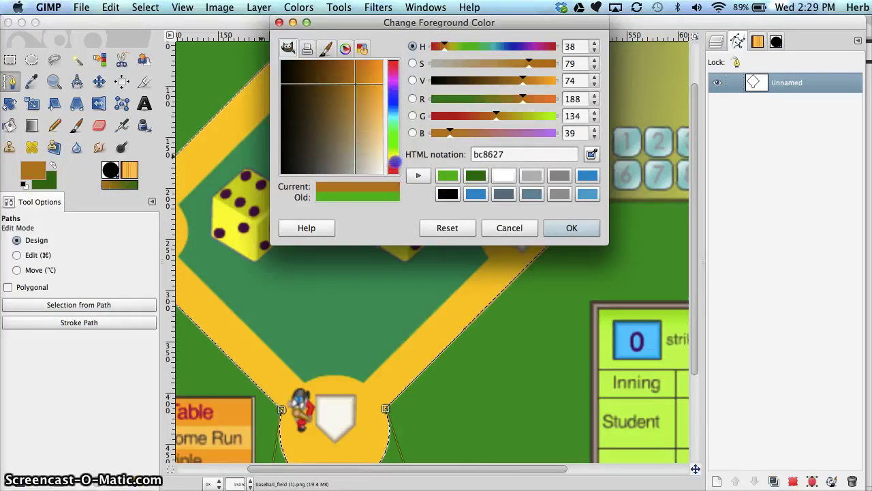
left_click_drag(369, 131, 356, 80)
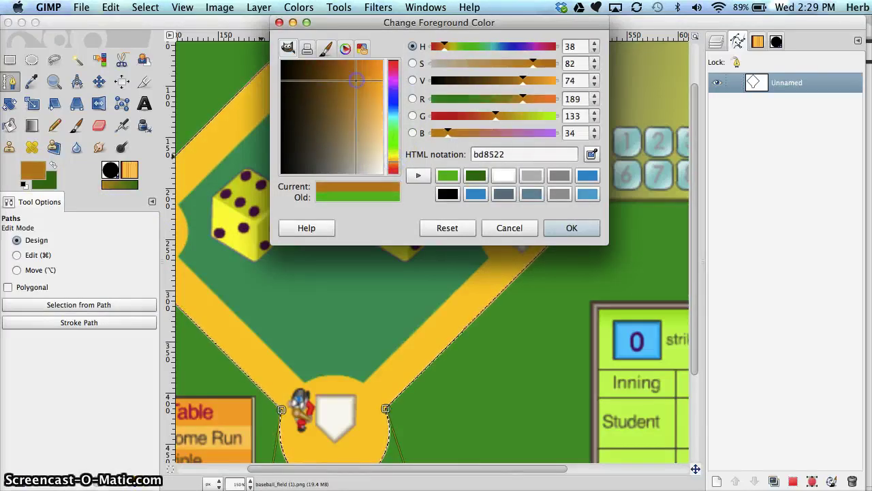
left_click(361, 88)
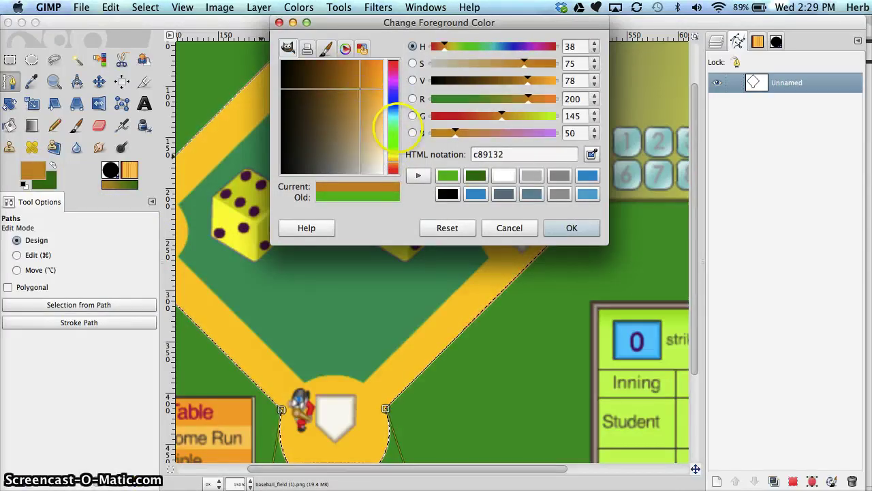
left_click(419, 176)
left_click(572, 228)
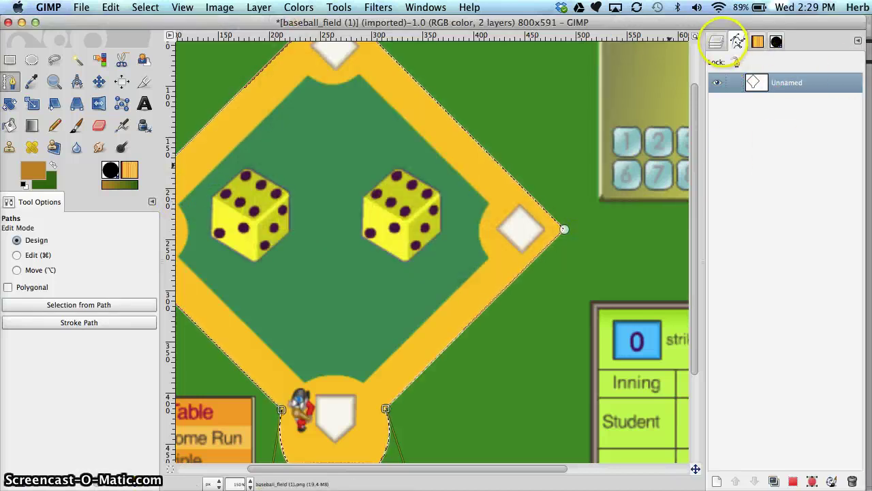
- Add a transparent 800×591 layer named Mud above Astroturf and select it
left_click(717, 42)
left_click(796, 120)
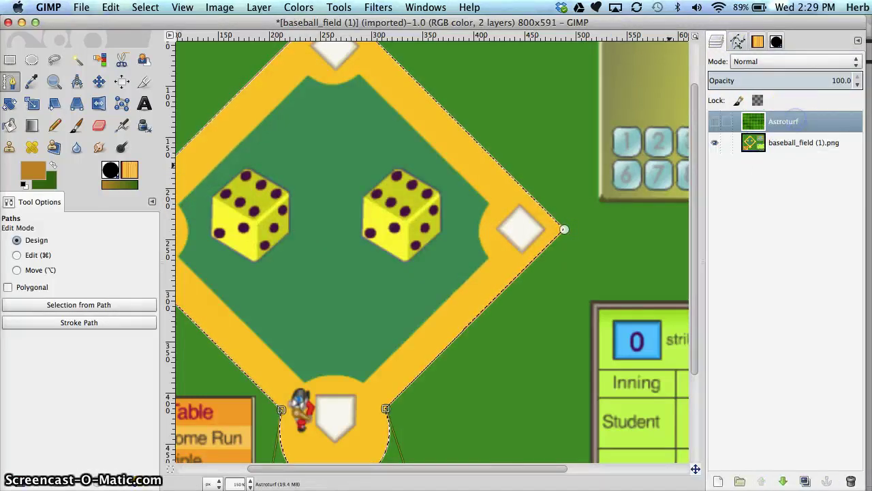
right_click(758, 188)
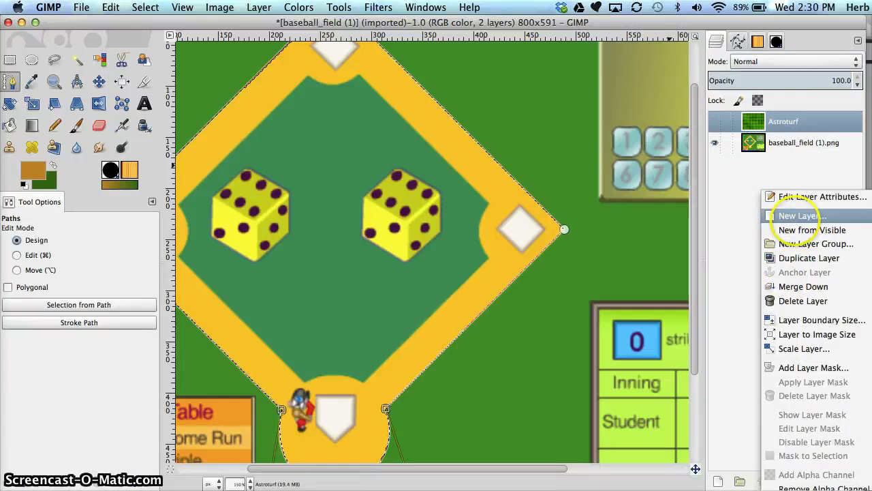
left_click(796, 216)
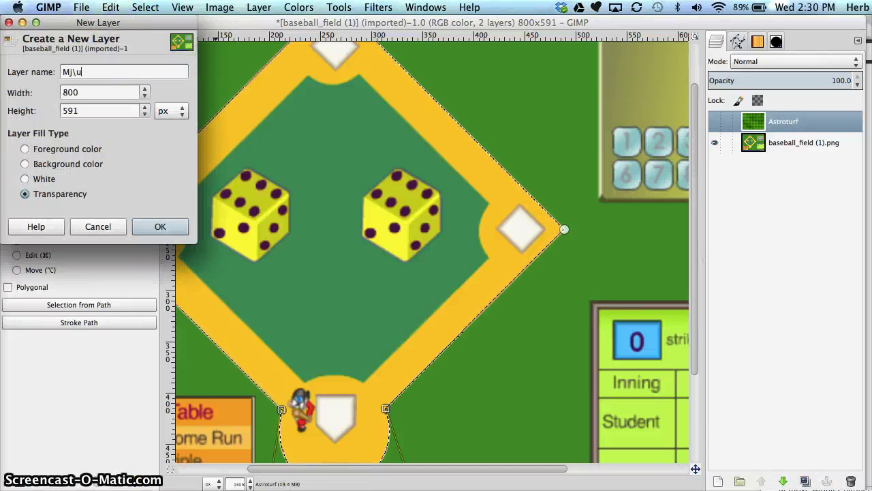
key("BackSpace")
key("BackSpace")
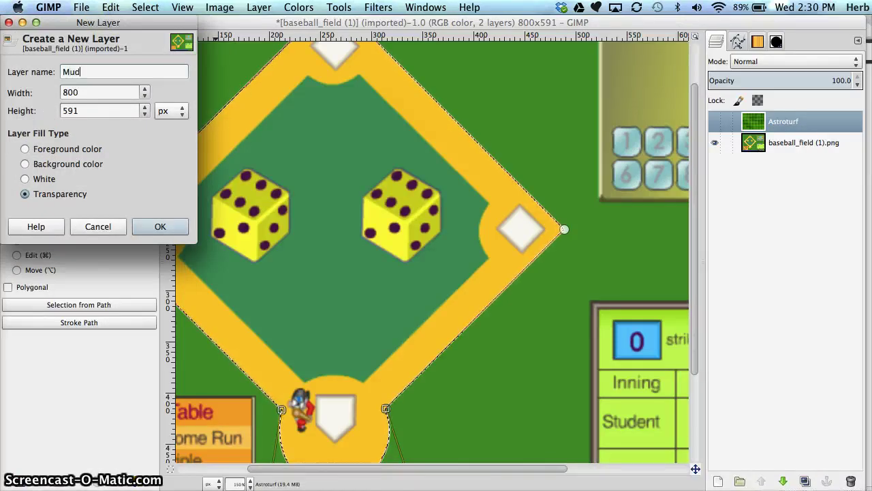
left_click(164, 228)
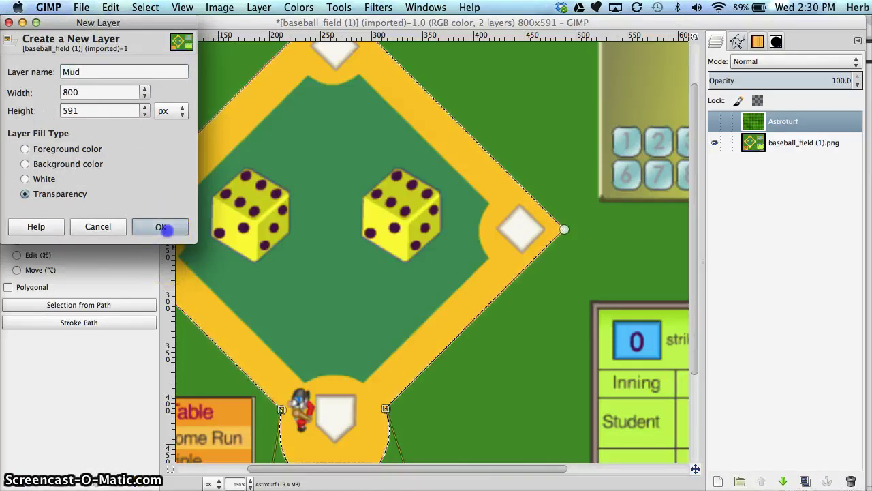
left_click(801, 119)
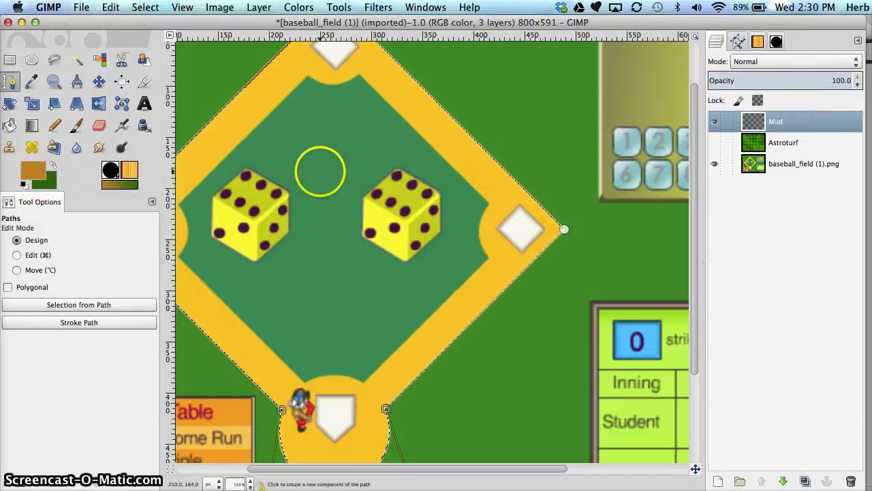
- Bucket-fill the infield selection brown on Mud, then hide the Mud and Astroturf layers
left_click(10, 125)
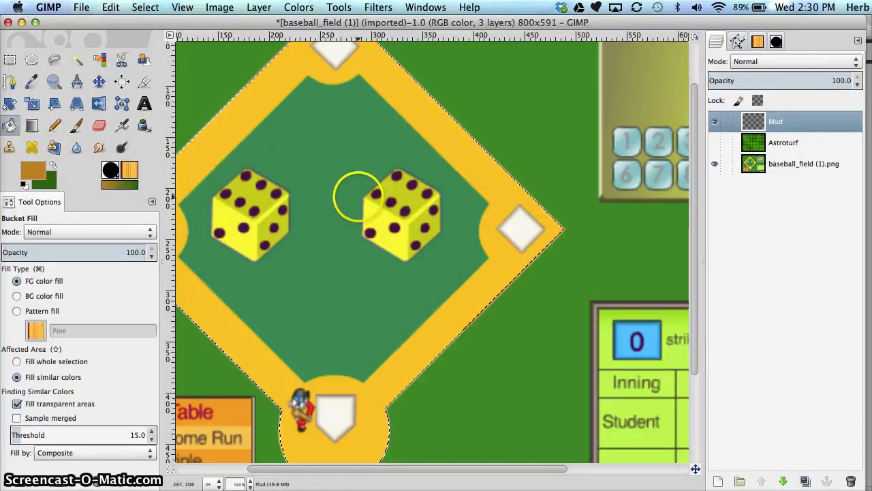
left_click(337, 195)
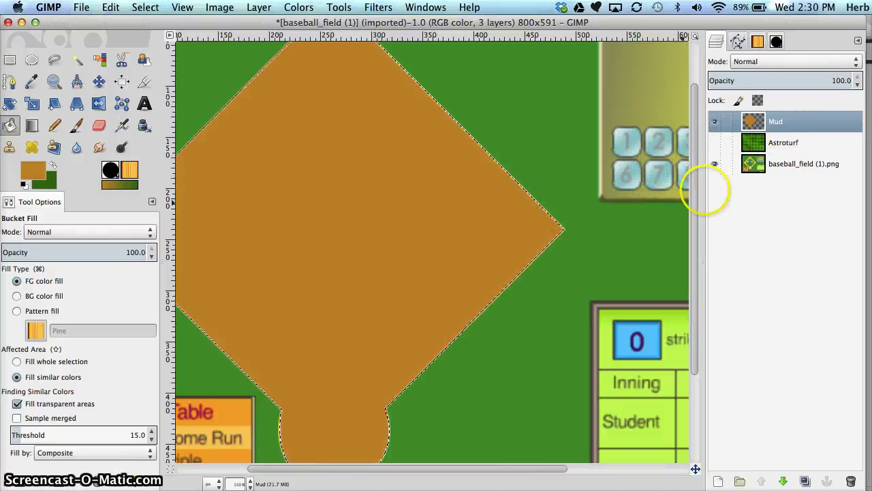
left_click(715, 141)
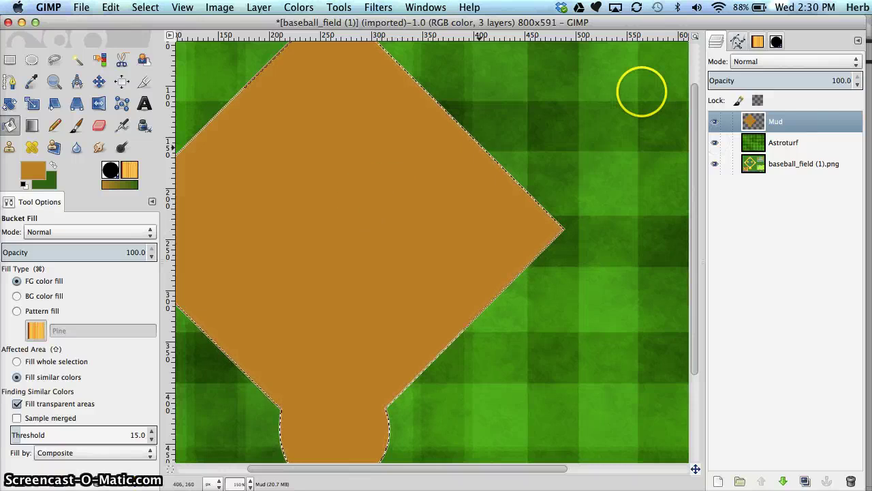
left_click(715, 121)
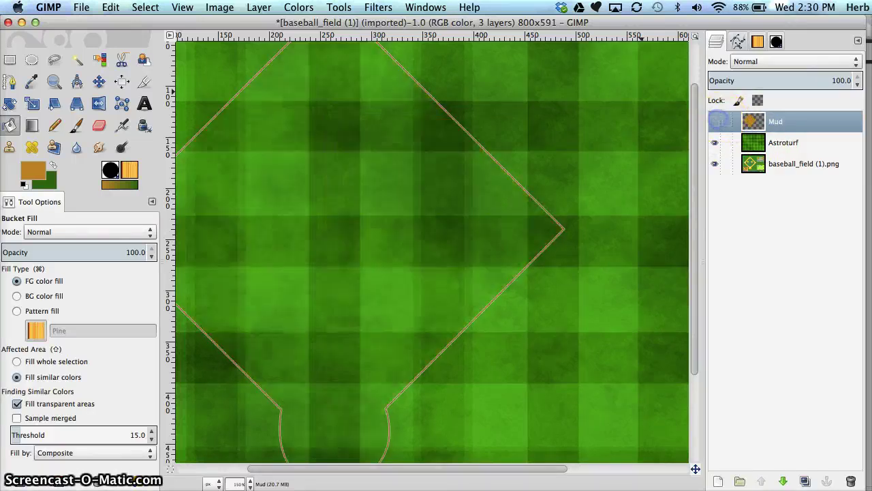
left_click(714, 142)
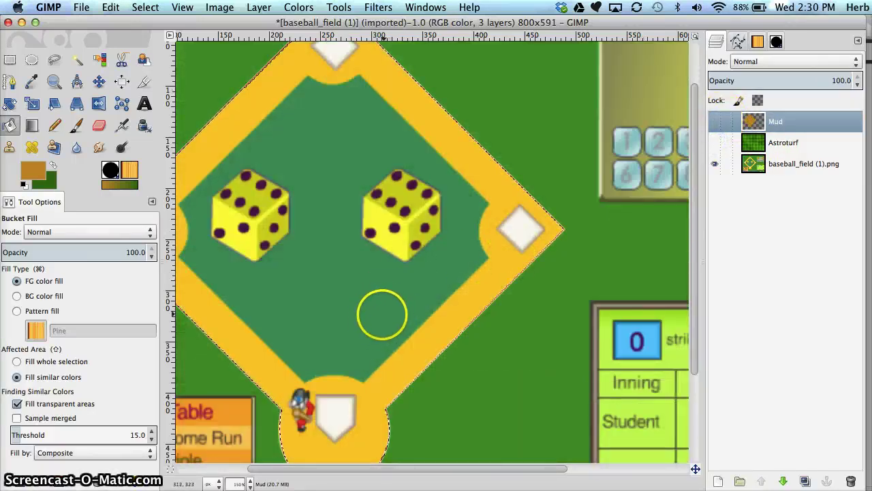
- Clear the selection and start a new path at the grass's bottom corner and first-base cutout
left_click(145, 7)
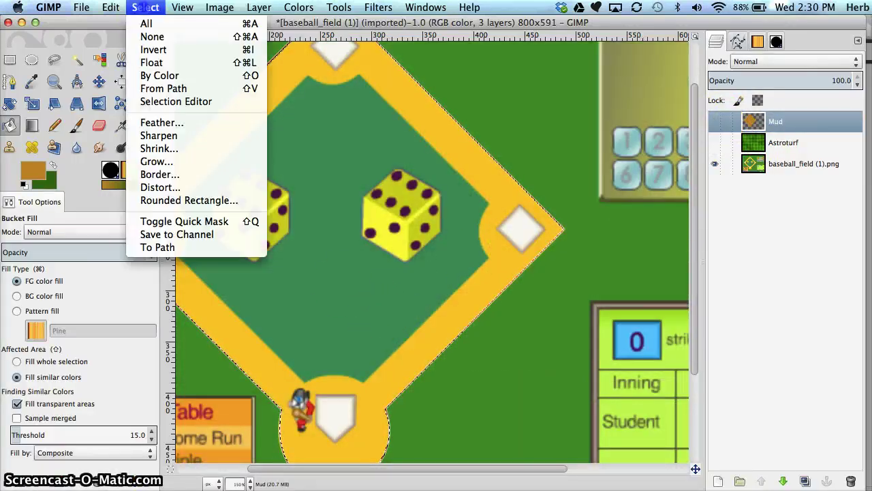
left_click(143, 34)
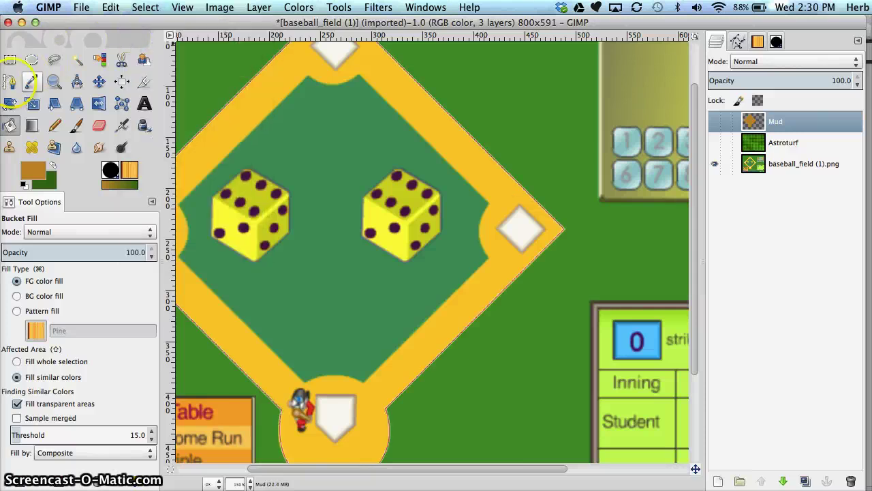
left_click(9, 81)
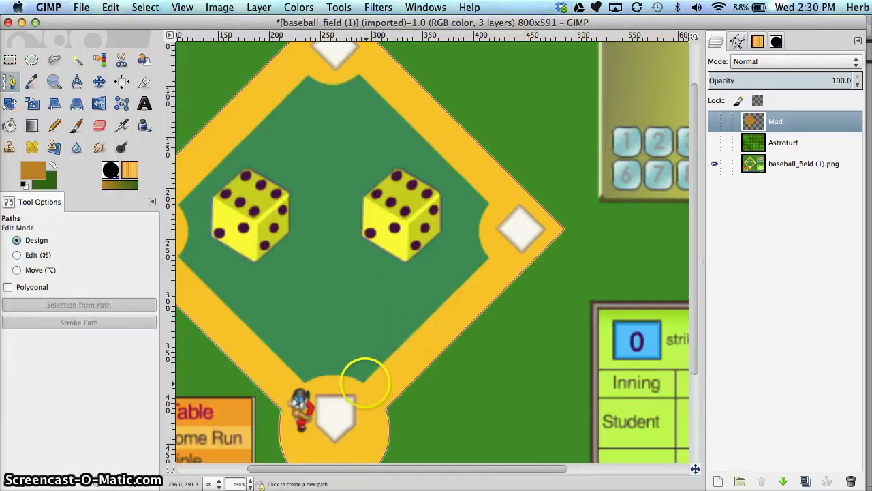
left_click(362, 382)
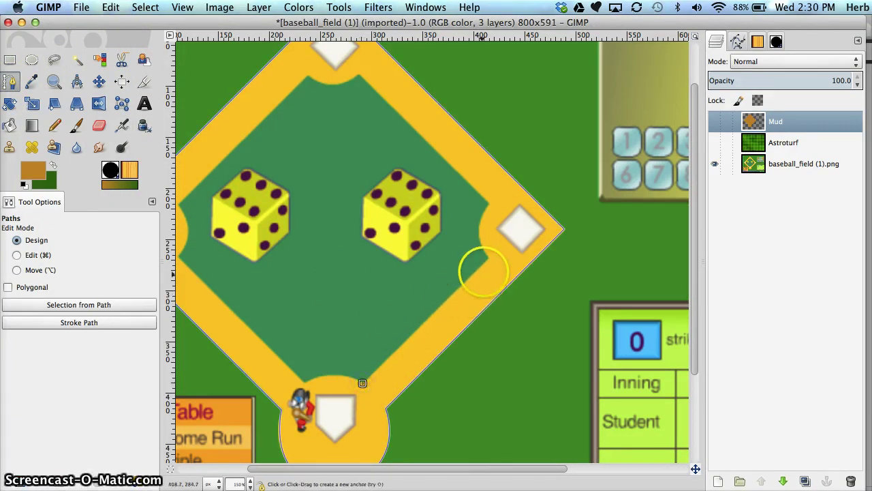
left_click(487, 257)
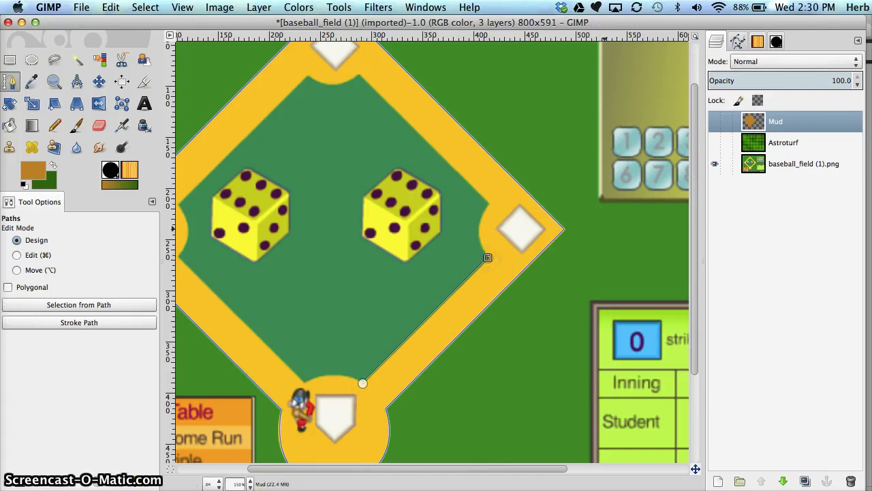
- In the Paths list, select Unnamed #1 and hide the old Unnamed path
left_click(737, 41)
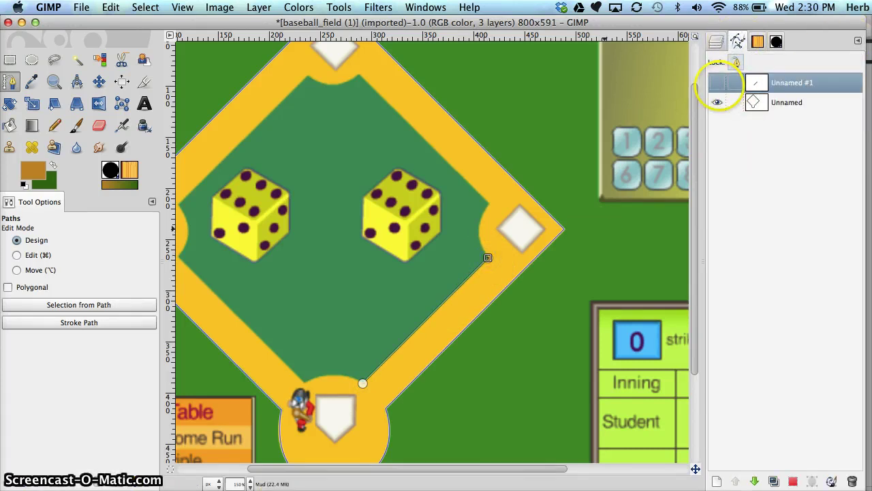
left_click(787, 82)
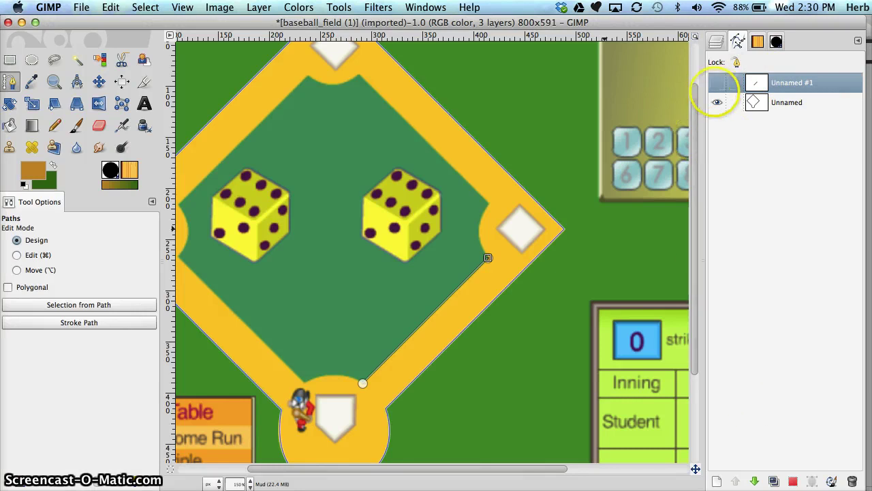
left_click(717, 102)
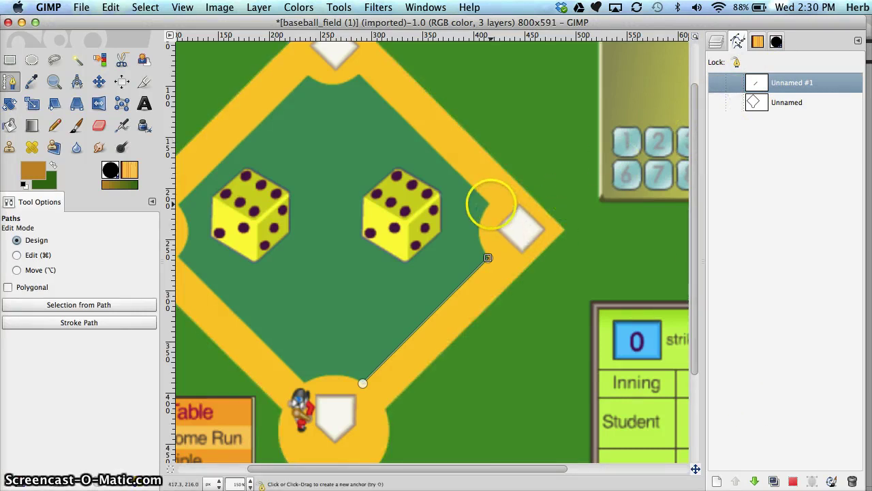
- Add anchors around the first, second and third-base cutouts, ending beside home plate
left_click(488, 203)
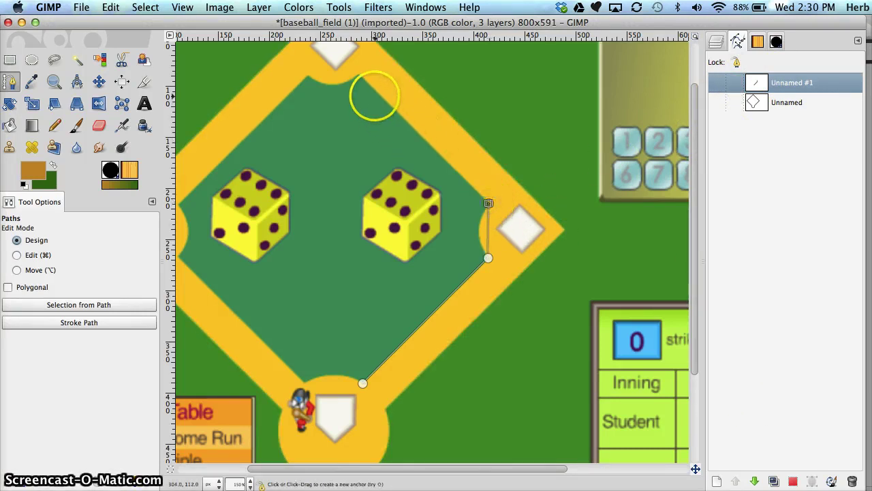
left_click(359, 75)
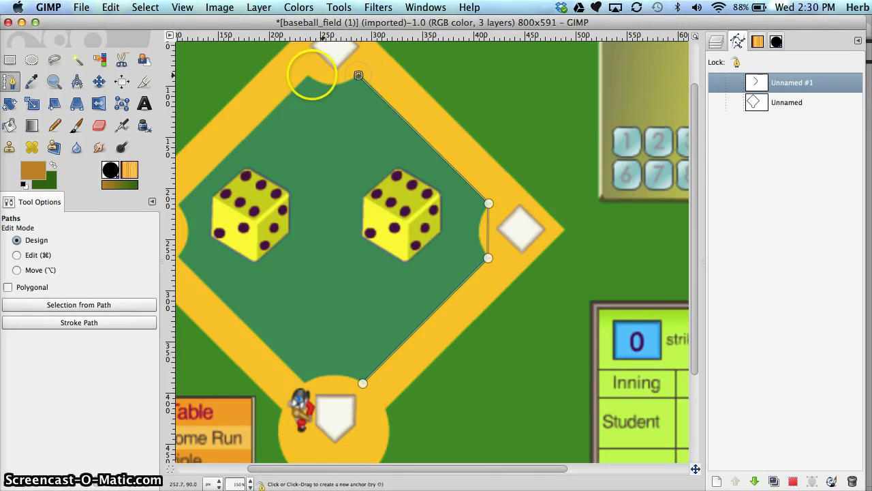
left_click(307, 73)
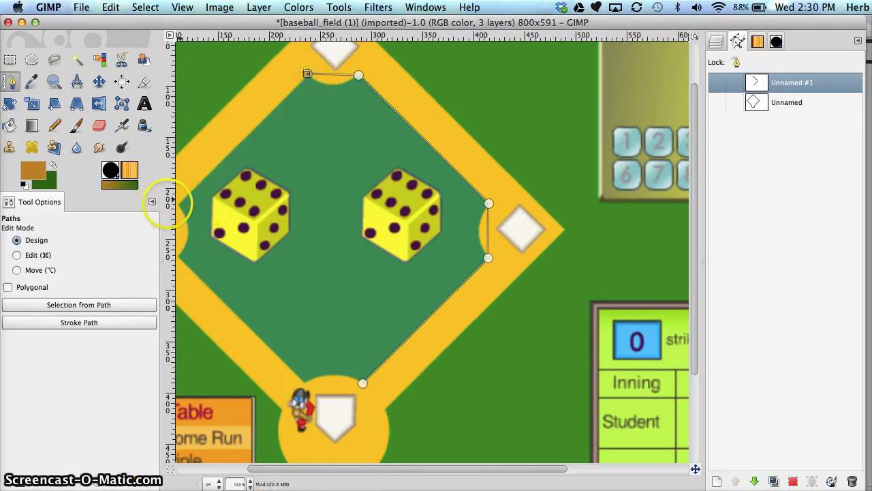
left_click(179, 204)
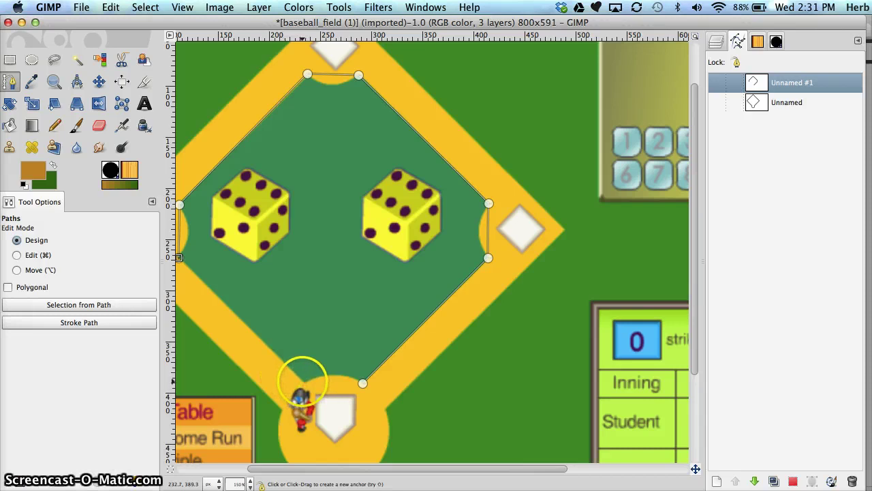
left_click(302, 382)
key("super")
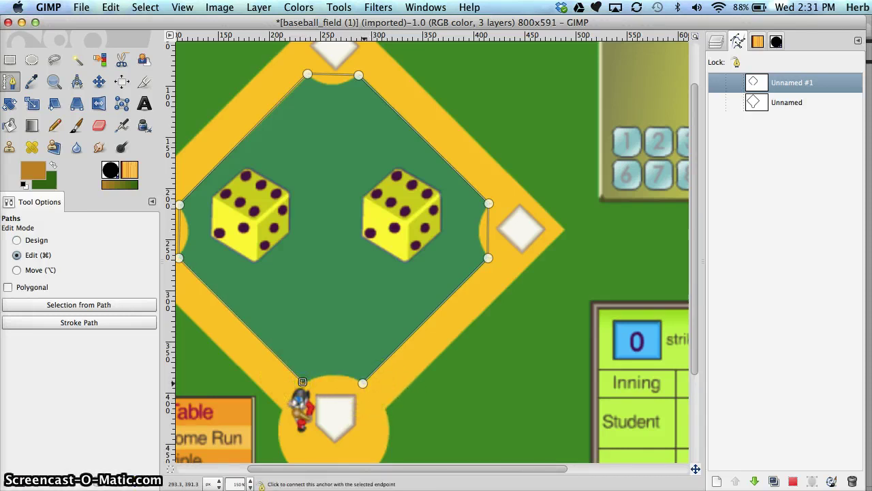
- Close the infield path at its start anchor and curve the bottom segment around home plate
left_click(364, 383, "super")
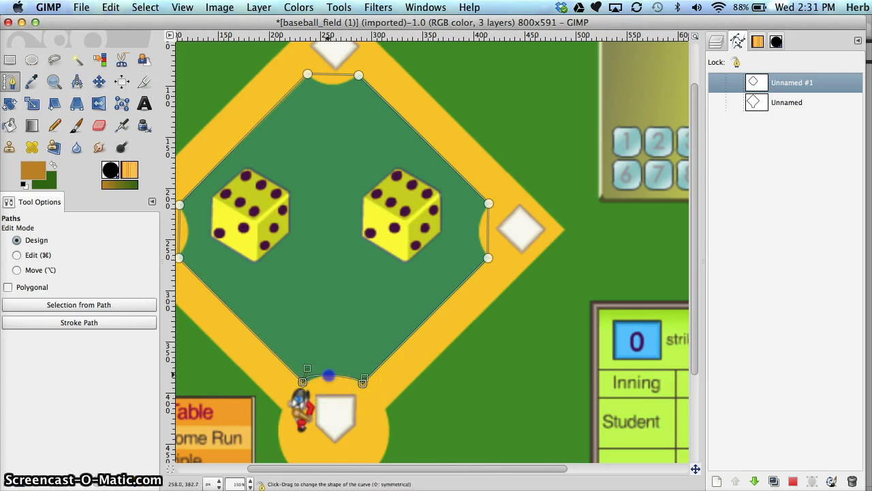
left_click_drag(306, 368, 361, 373)
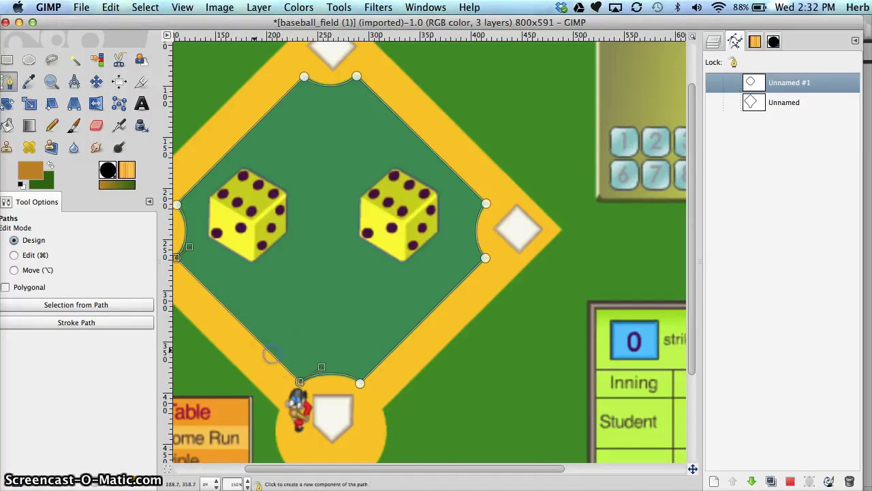
- Convert the infield path to a selection, then select and show the Mud layer
left_click(89, 305)
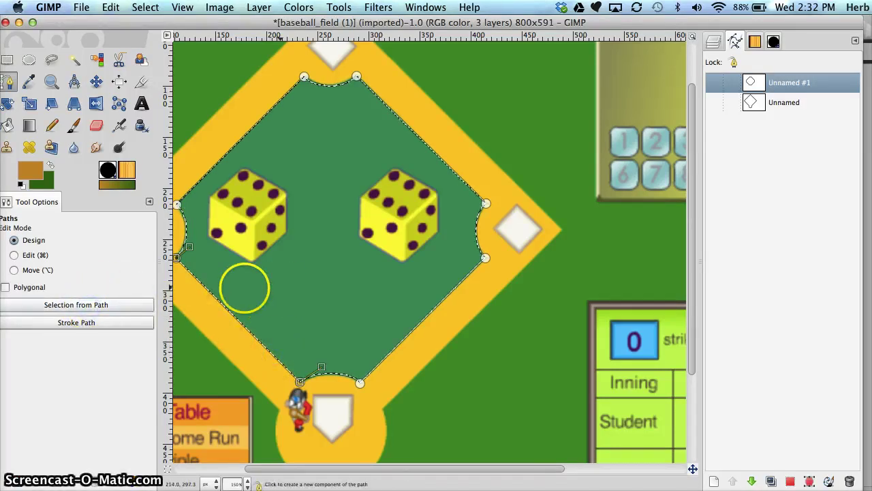
left_click(713, 42)
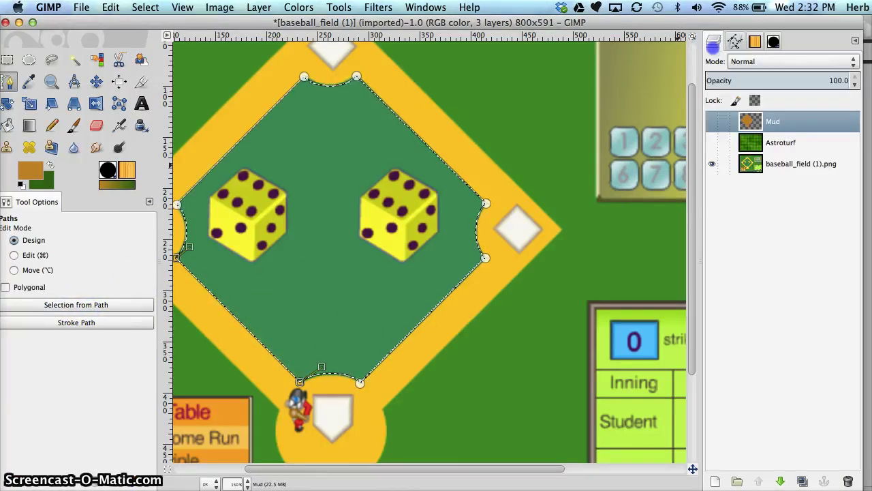
left_click(780, 121)
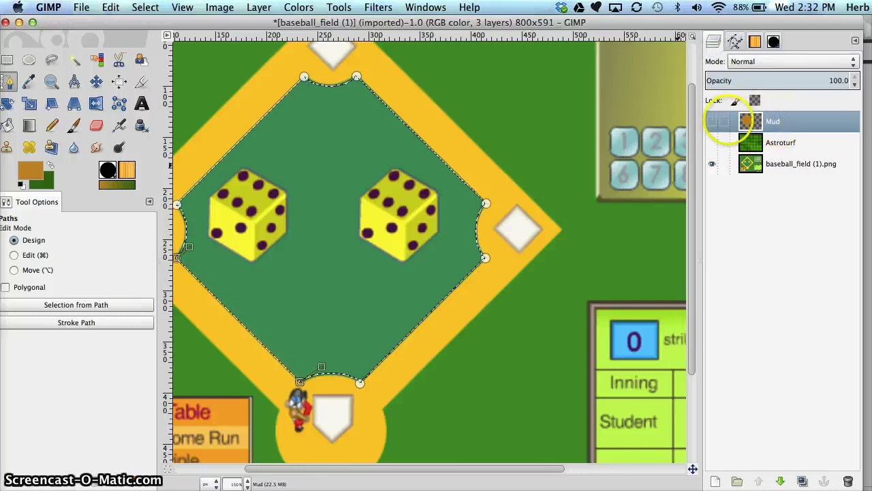
left_click(712, 123)
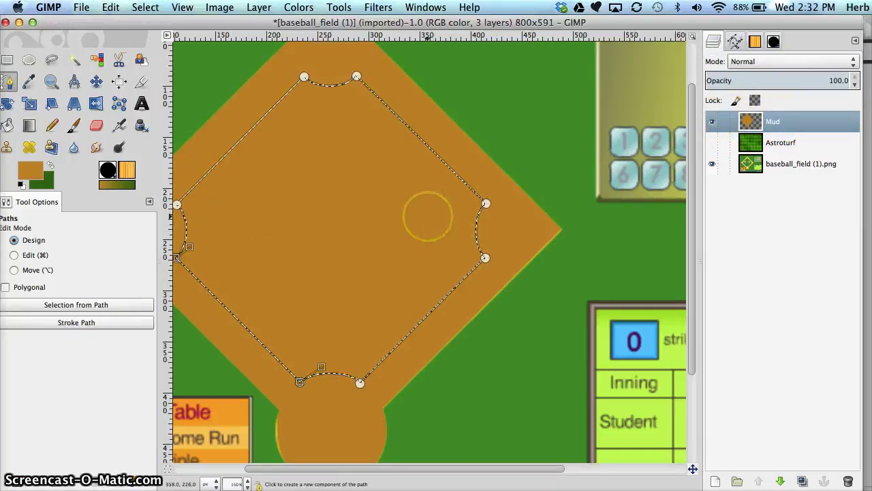
- Copy the selected mud pixels, then cut the infield grass area out of the Mud layer
left_click(109, 7)
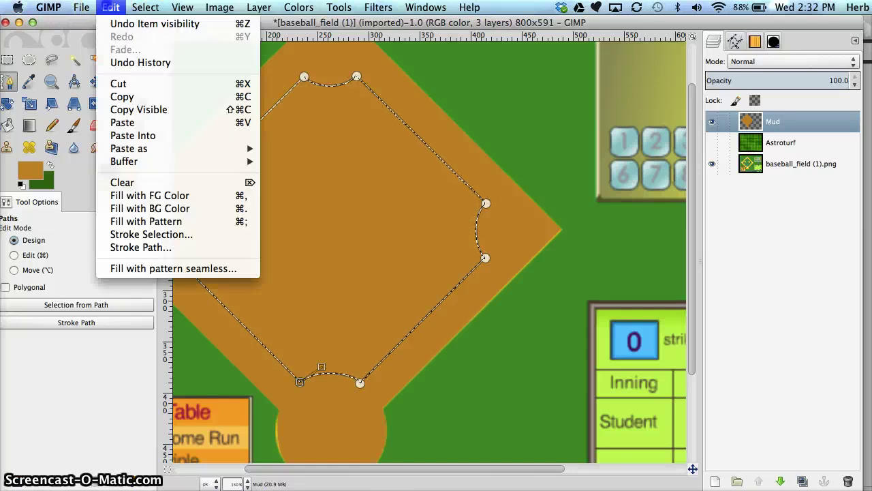
left_click(120, 96)
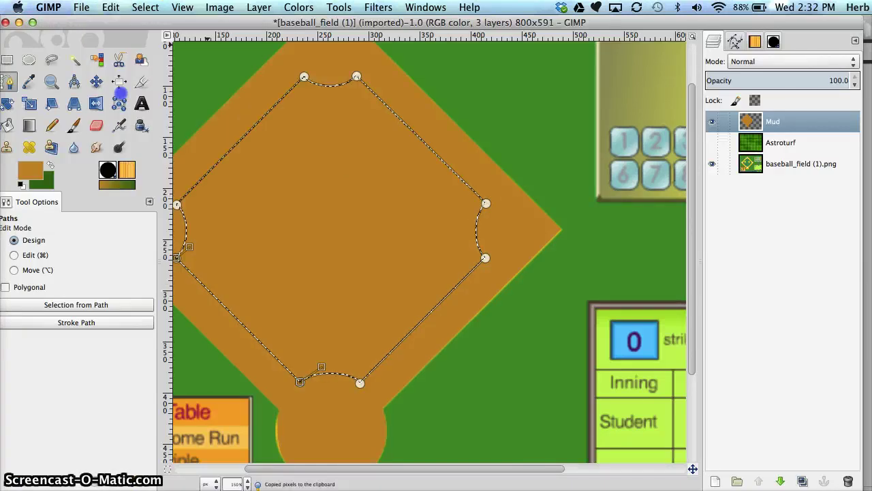
left_click(110, 6)
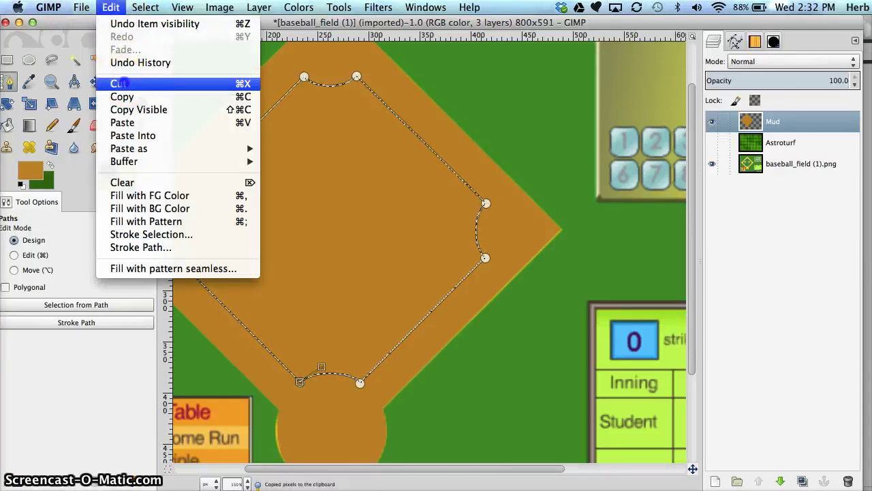
left_click(119, 82)
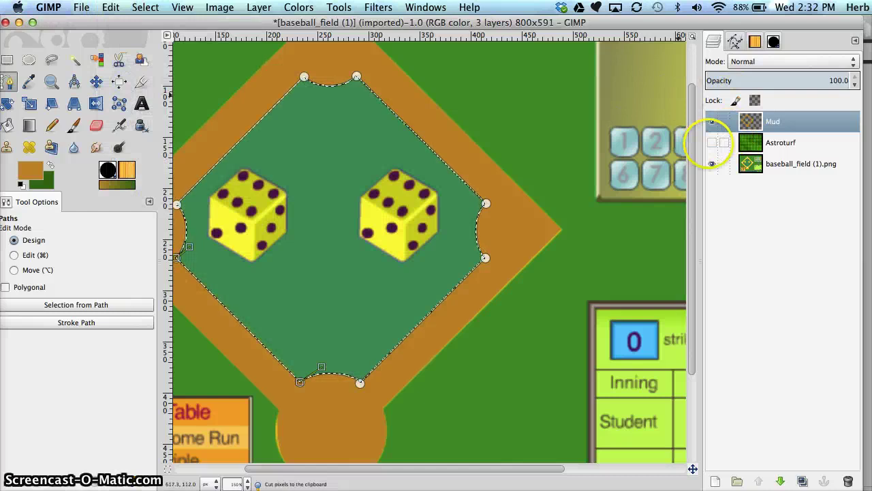
- Make the Astroturf layer visible and zoom to view the whole checkered field
left_click(712, 142)
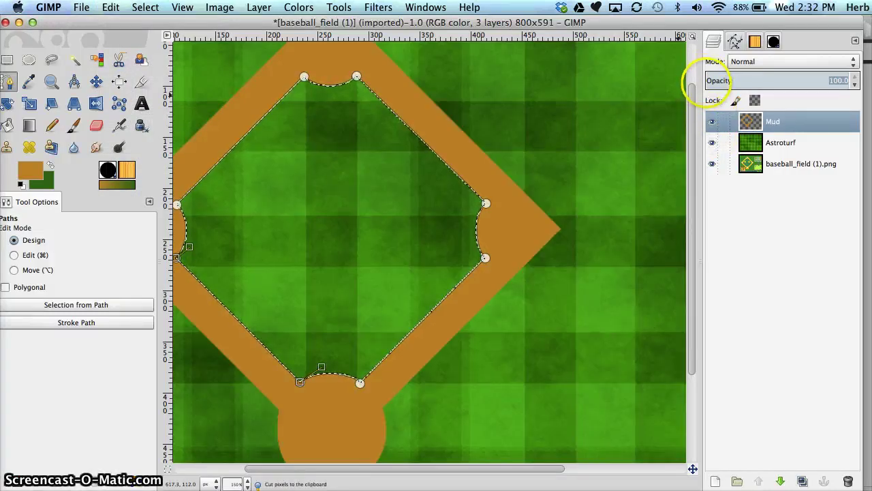
scroll(445, 201, "up", 2)
scroll(446, 201, "down", 4)
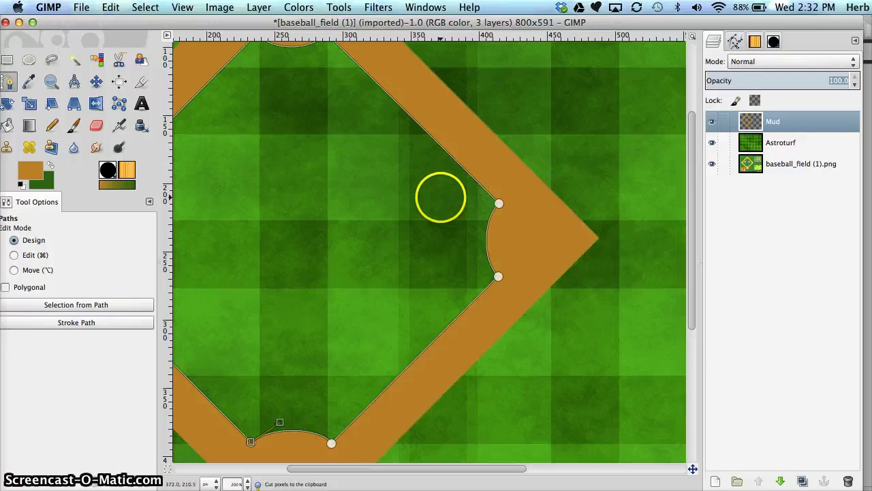
scroll(435, 196, "up", 1)
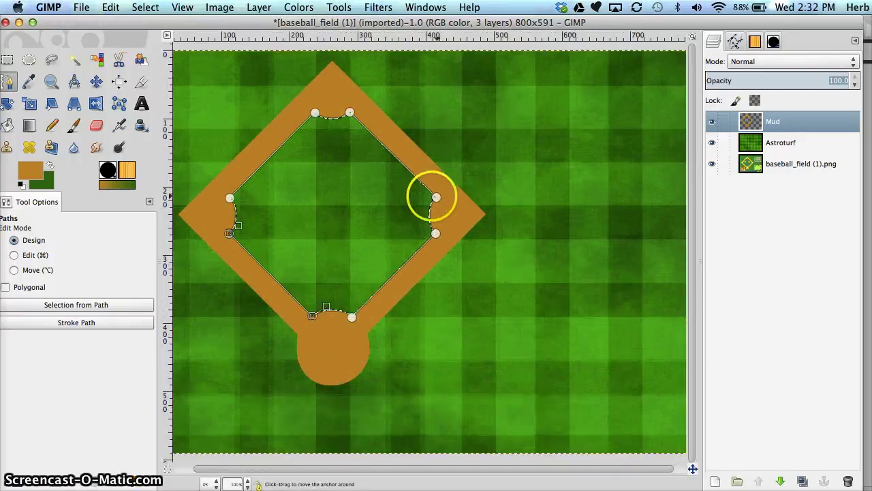